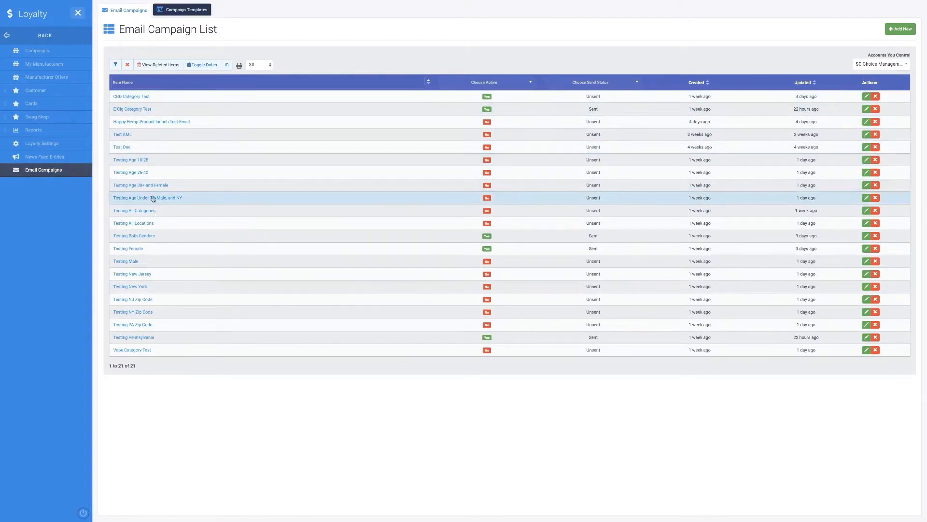
# - Browse the existing campaign templates and start a new email builder template
pyautogui.click(188, 17)
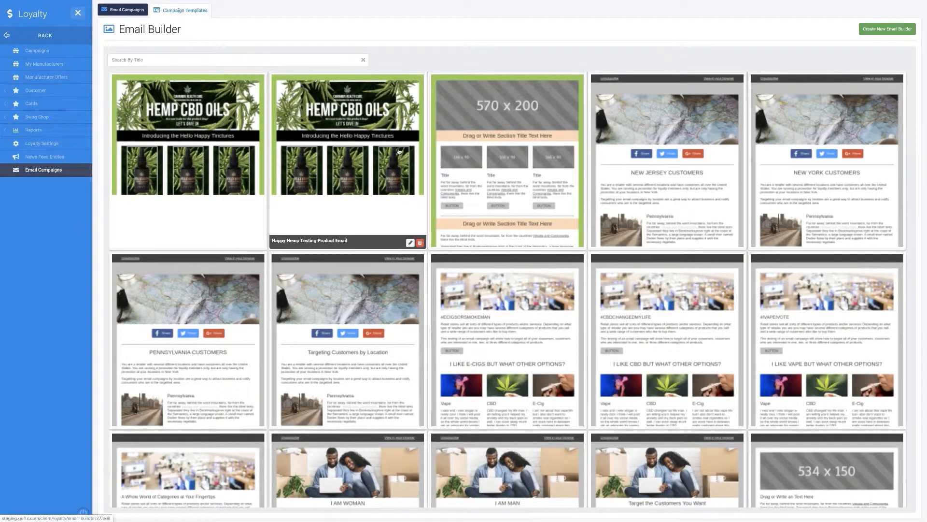
pyautogui.scroll(-10, 399, 151)
pyautogui.scroll(10, 399, 151)
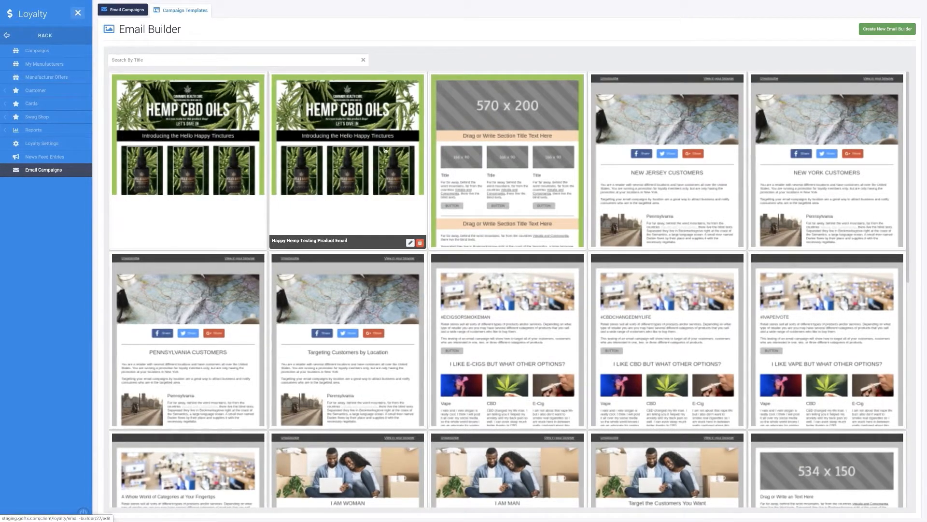
pyautogui.scroll(-1, 386, 151)
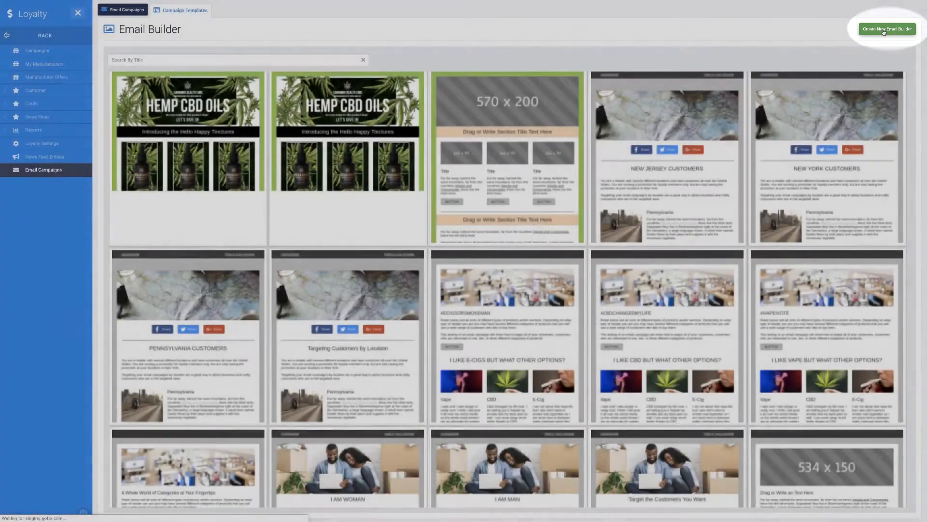
pyautogui.click(884, 29)
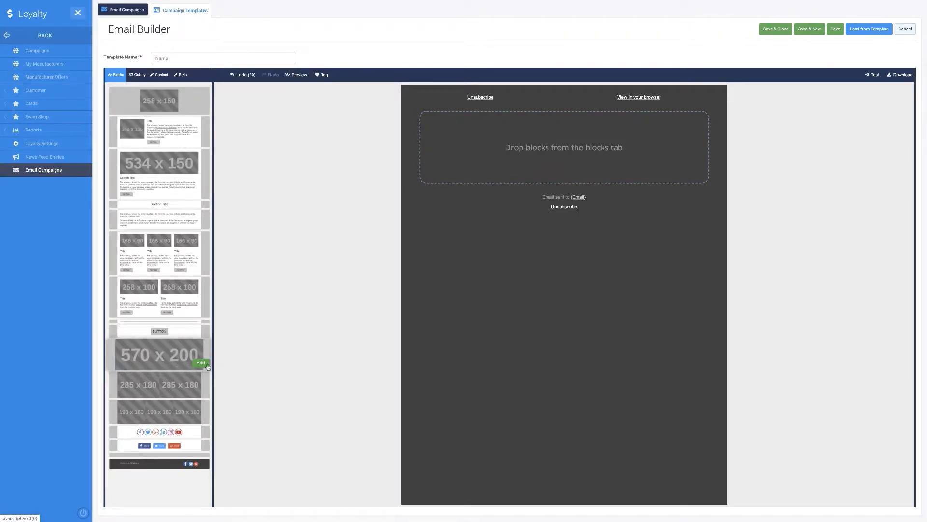
# - Add a 570 x 200 banner image, a section title, a three-column image-and-text block and a divider line to the email
pyautogui.click(205, 366)
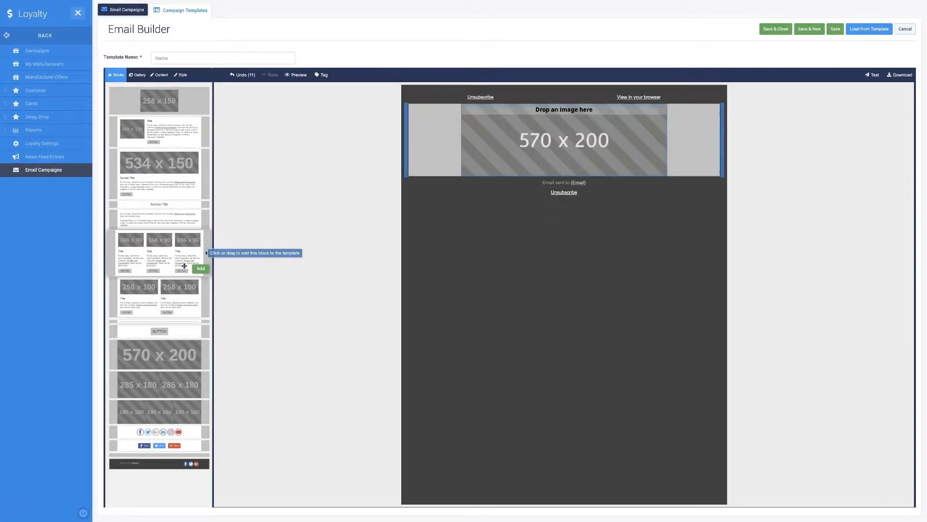
pyautogui.click(200, 205)
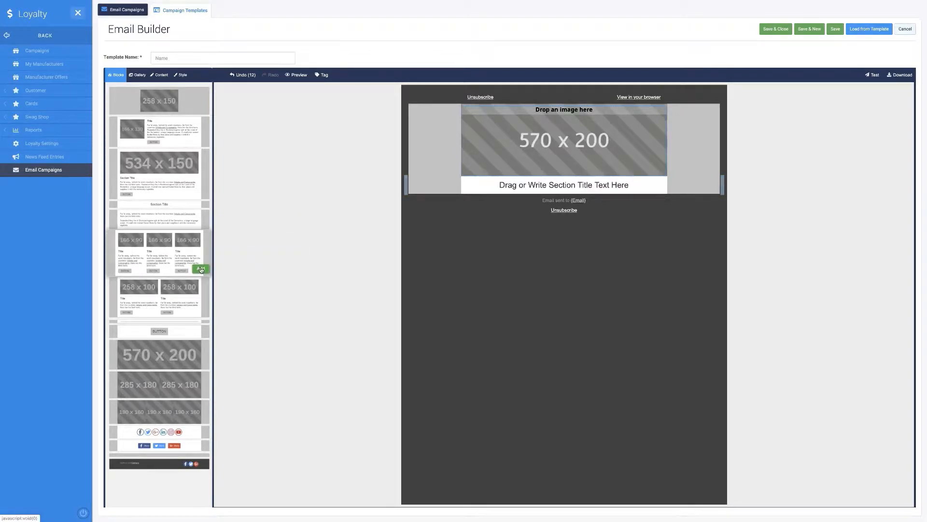
pyautogui.click(201, 269)
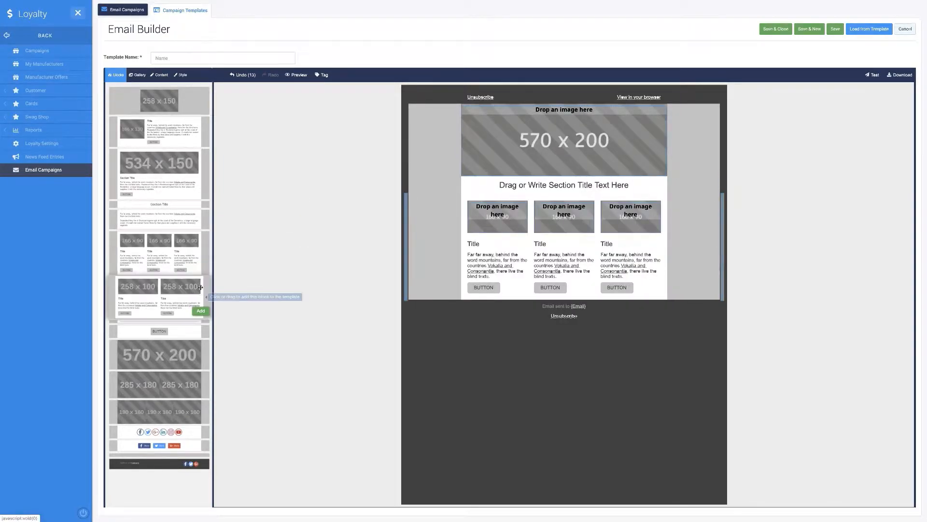
pyautogui.click(201, 320)
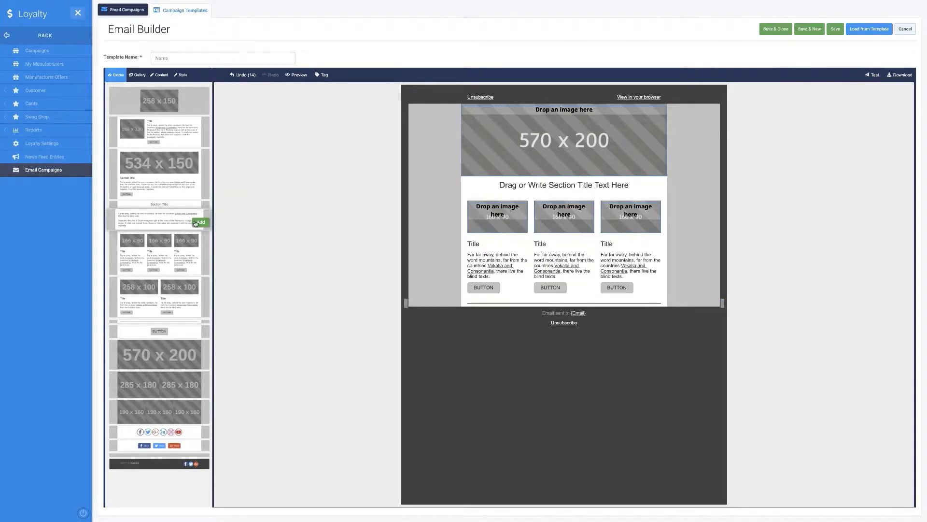
# - Add a plain text block, a two-column 258 x 100 image-and-text block and a footer with contacts and social icons below the divider
pyautogui.click(196, 223)
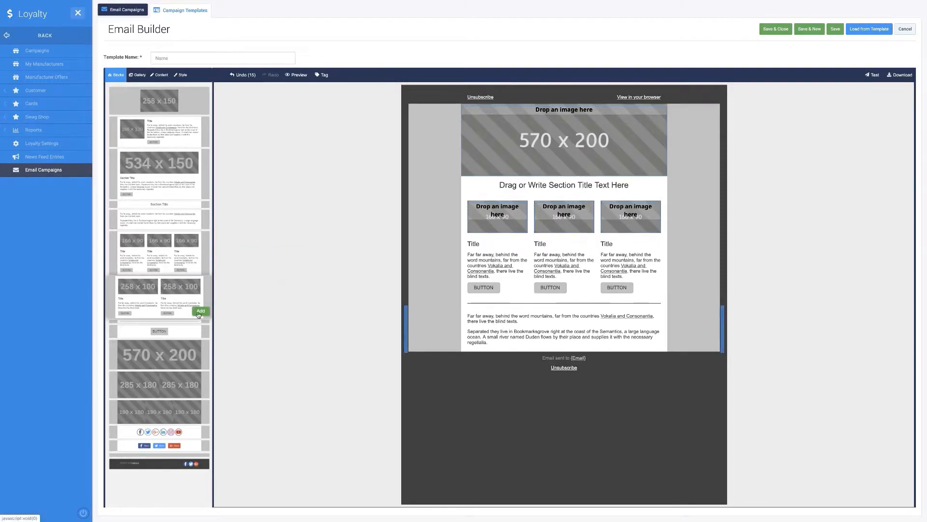
pyautogui.click(200, 311)
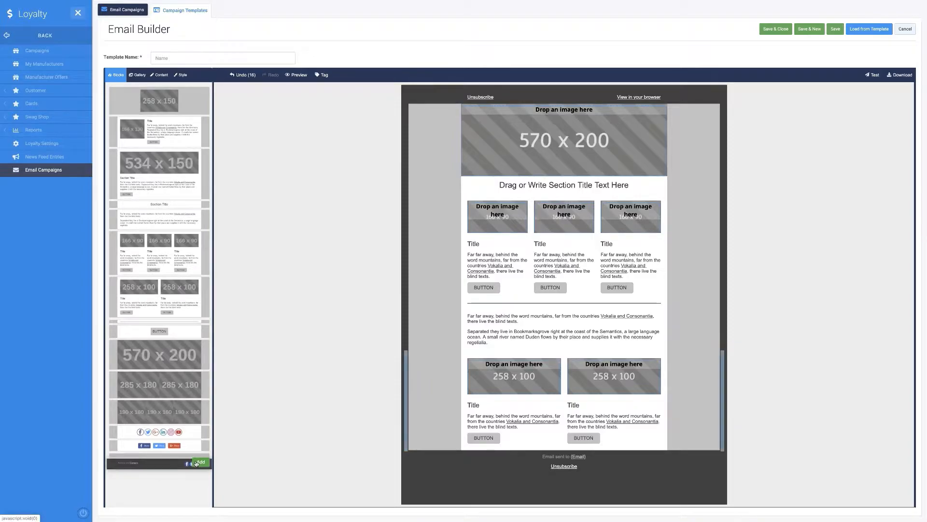
pyautogui.click(200, 462)
pyautogui.click(180, 75)
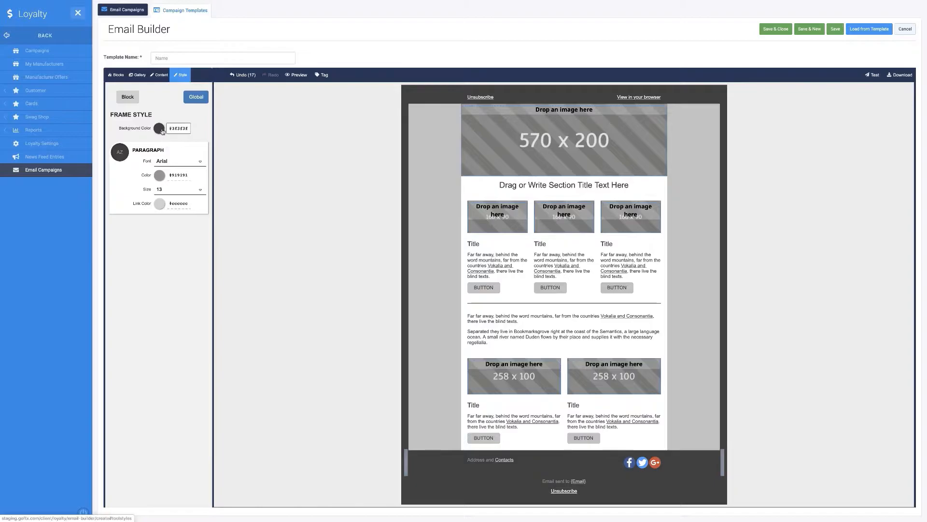
pyautogui.click(117, 75)
pyautogui.click(159, 75)
pyautogui.click(168, 109)
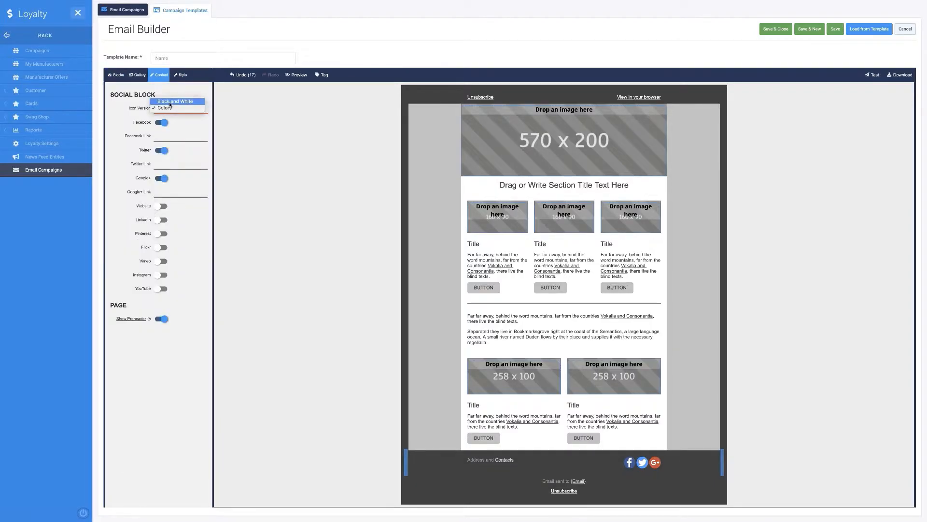
pyautogui.click(116, 75)
# - Add one spacer block above the footer and another above the banner image
pyautogui.click(116, 75)
pyautogui.click(200, 453)
pyautogui.moveTo(201, 454); pyautogui.dragTo(410, 116)
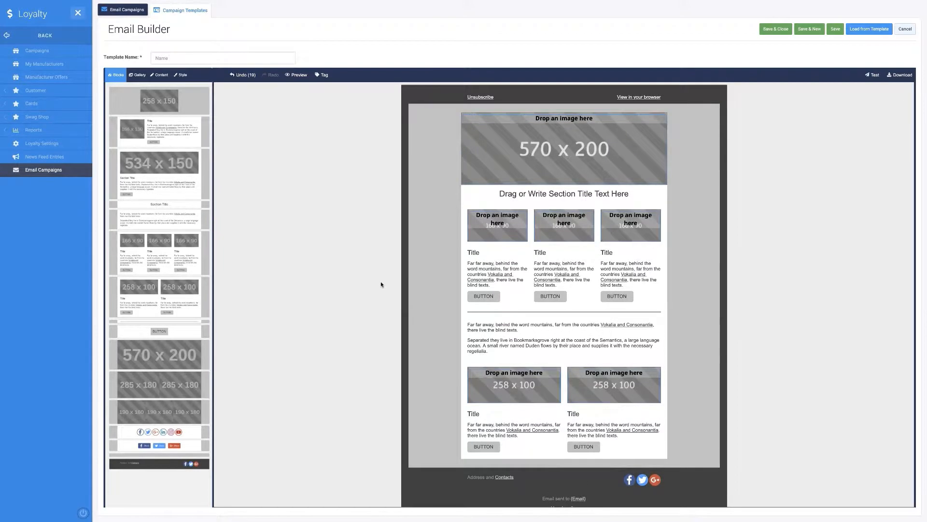
# - Set the external background of the banner image block to the standard light green #92d050
pyautogui.click(182, 74)
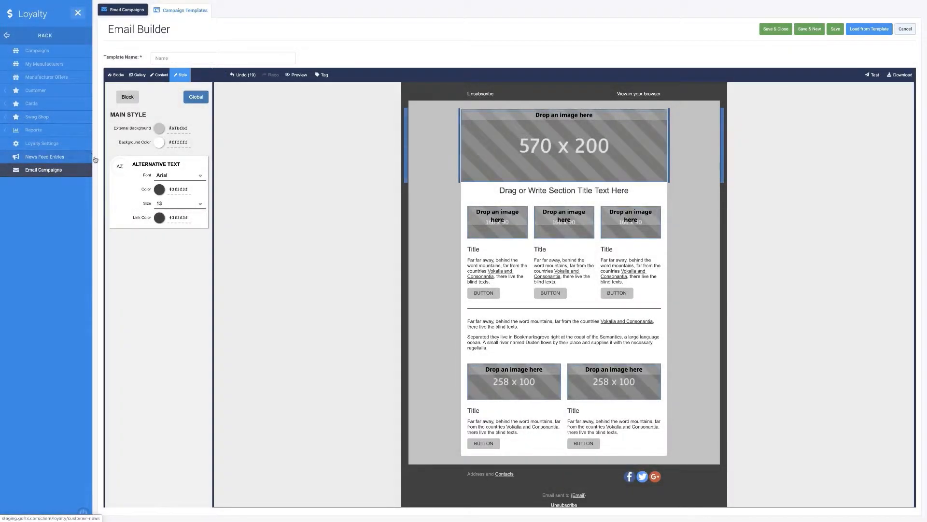
pyautogui.moveTo(425, 206)
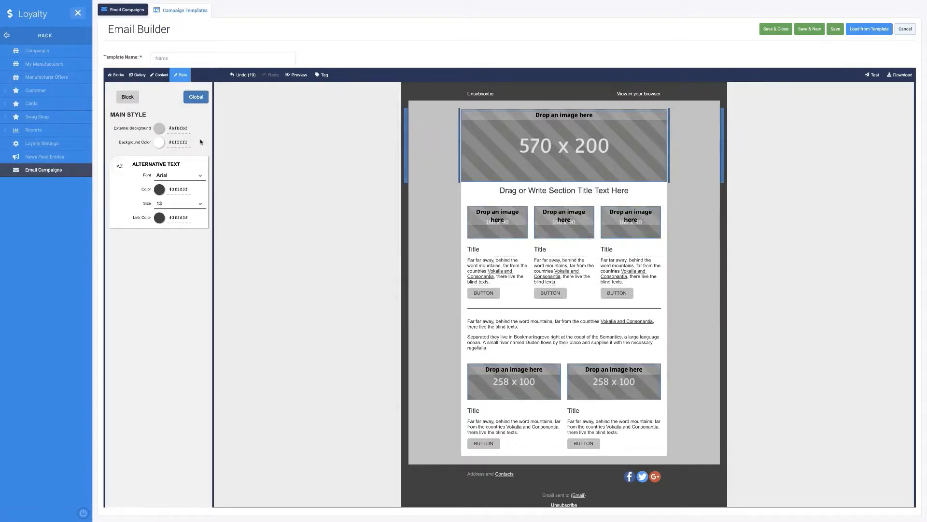
pyautogui.click(168, 130)
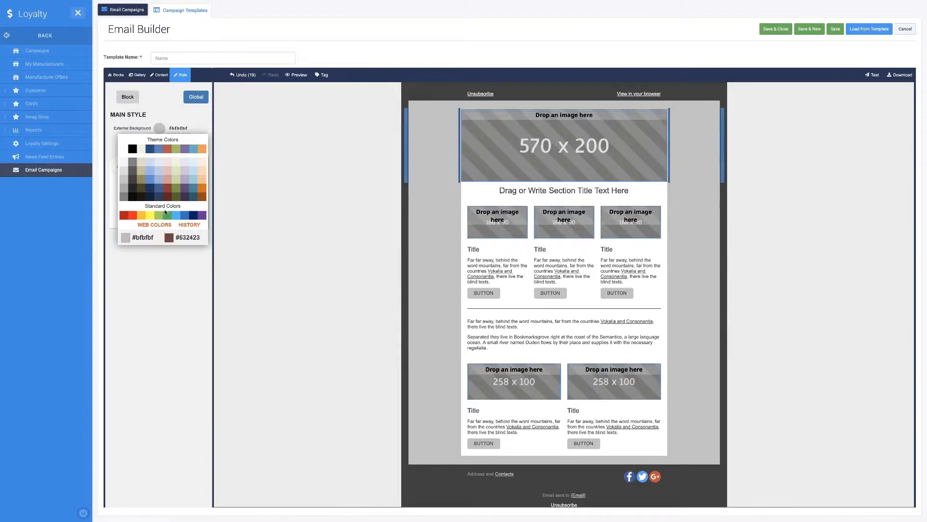
pyautogui.click(160, 216)
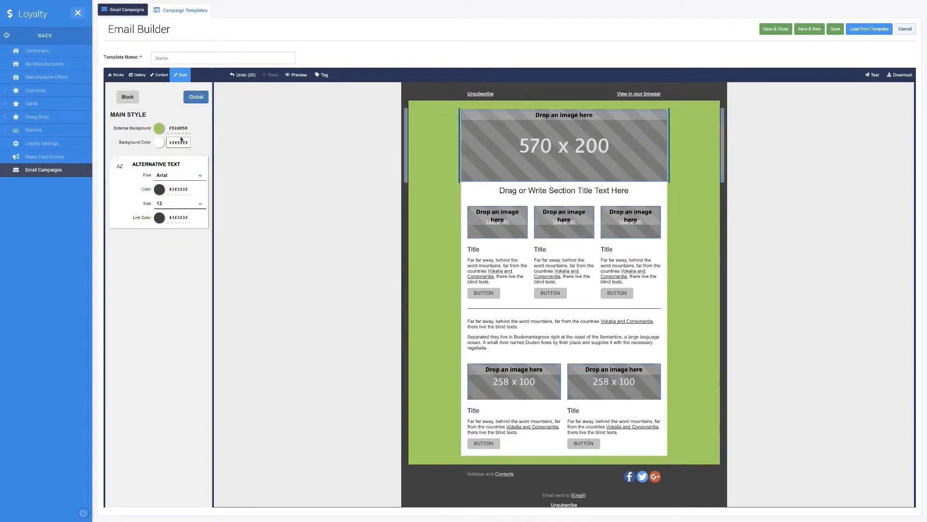
# - Set the footer frame's background color to the dark purple from the theme palette
pyautogui.click(408, 96)
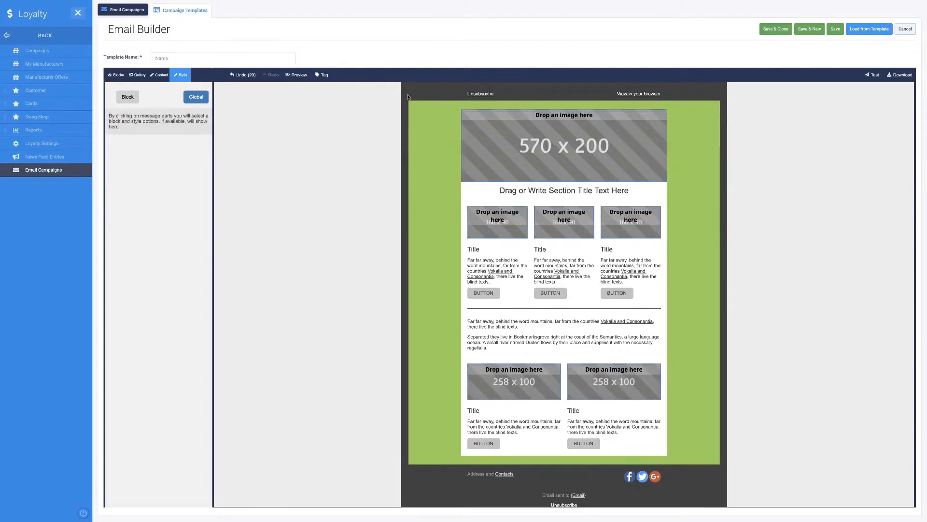
pyautogui.click(430, 137)
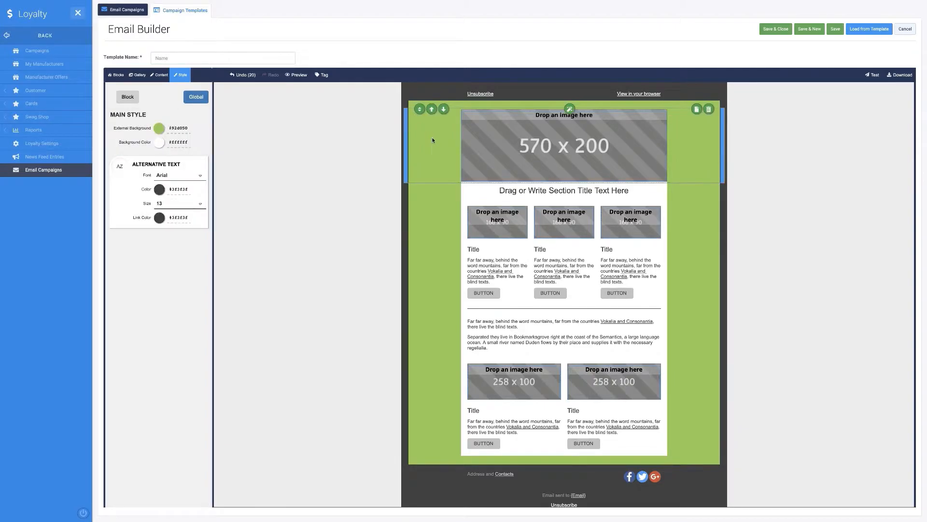
pyautogui.click(427, 478)
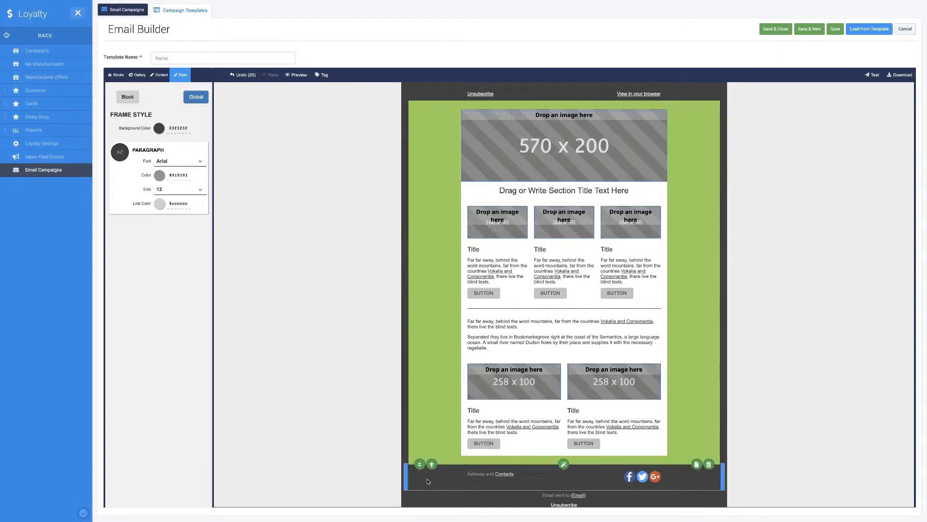
pyautogui.click(159, 129)
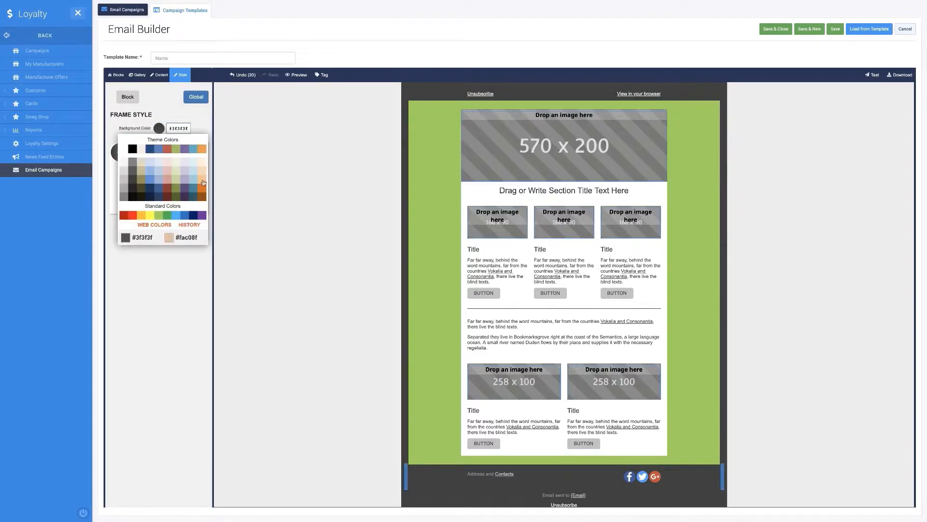
pyautogui.click(198, 225)
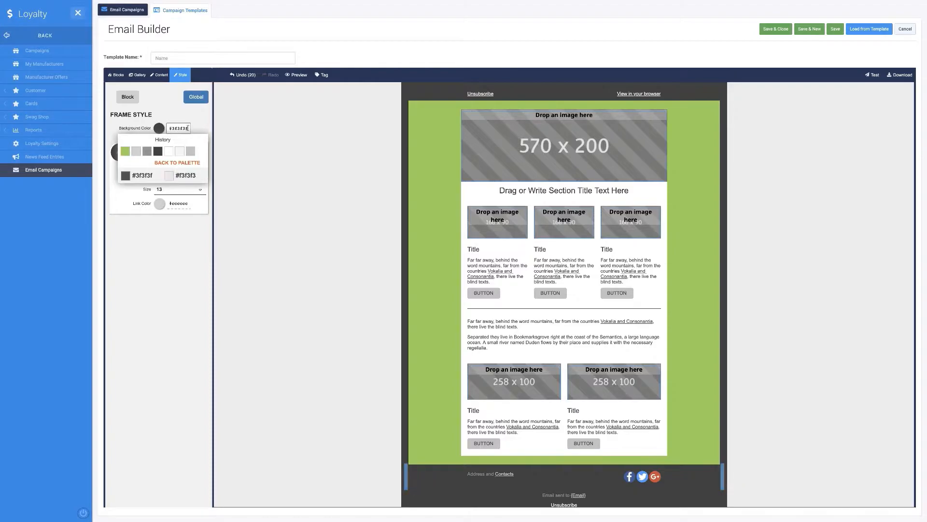
pyautogui.click(169, 165)
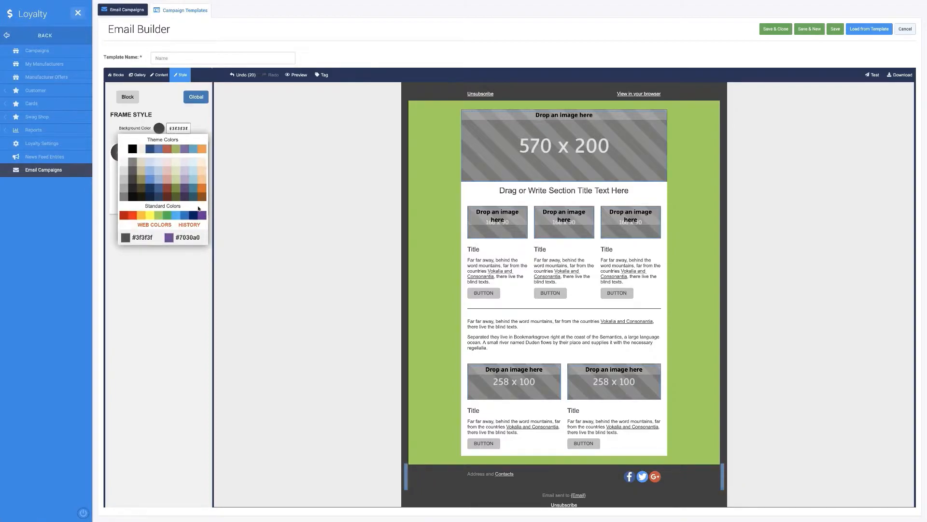
pyautogui.click(185, 196)
pyautogui.click(282, 216)
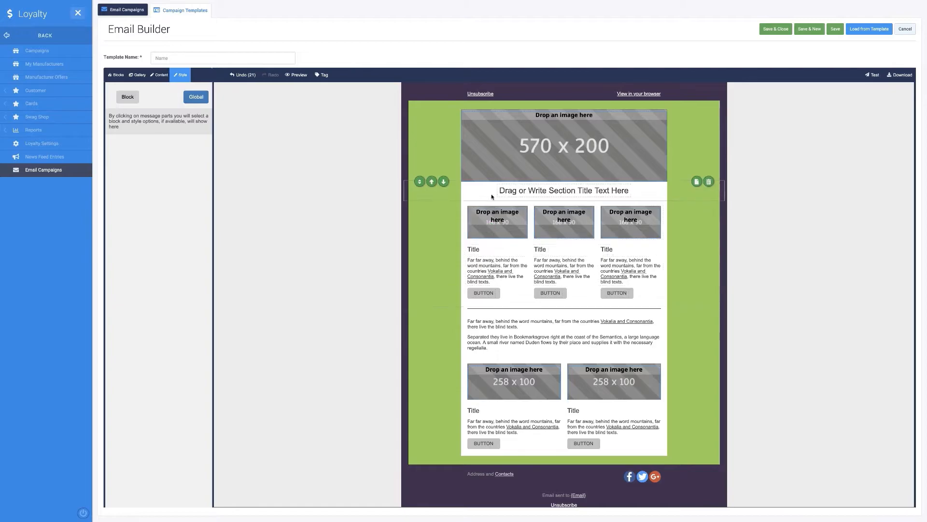
# - Set the alignment of the three-column block's titles to Center in its style options
pyautogui.click(464, 217)
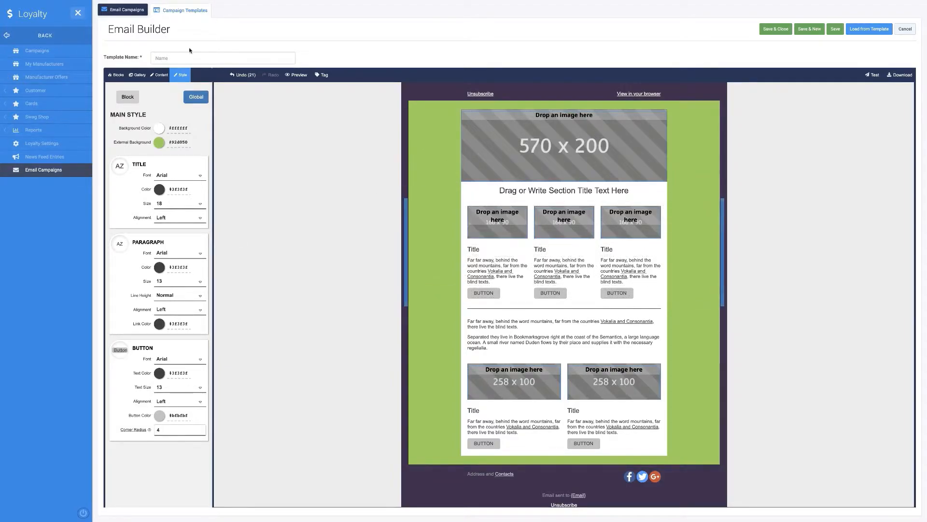
pyautogui.click(155, 80)
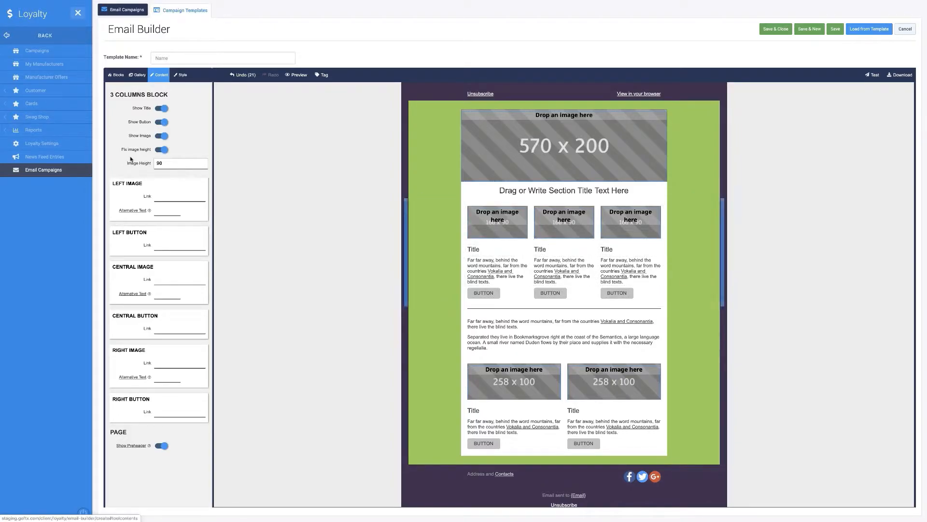
pyautogui.click(180, 75)
pyautogui.click(180, 174)
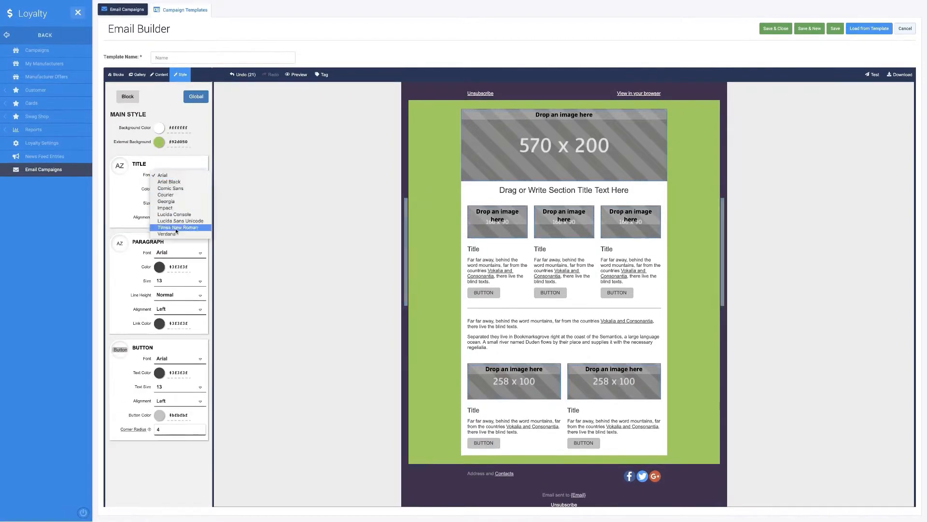
pyautogui.click(140, 186)
pyautogui.click(160, 189)
pyautogui.click(169, 165)
pyautogui.click(174, 203)
pyautogui.click(159, 224)
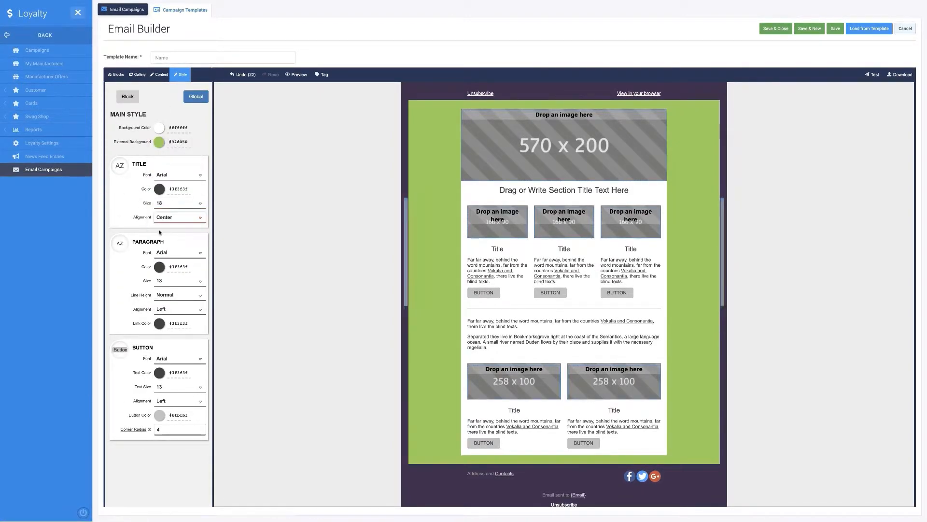
# - Set the paragraph text and the buttons of the column blocks to Center alignment
pyautogui.click(177, 308)
pyautogui.click(159, 316)
pyautogui.click(178, 400)
pyautogui.click(166, 414)
pyautogui.click(262, 351)
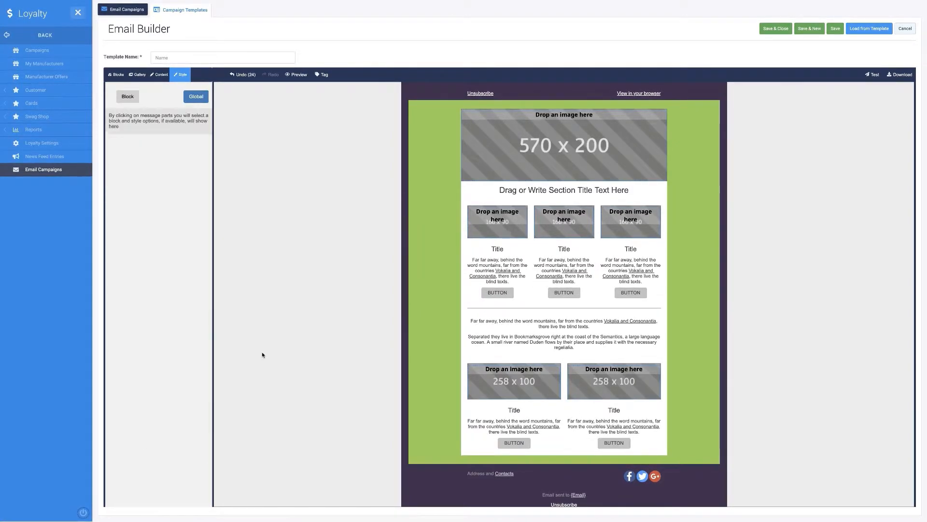
# - Set the button corner radius to 8 in the global style
pyautogui.click(196, 97)
pyautogui.click(201, 428)
pyautogui.click(202, 433)
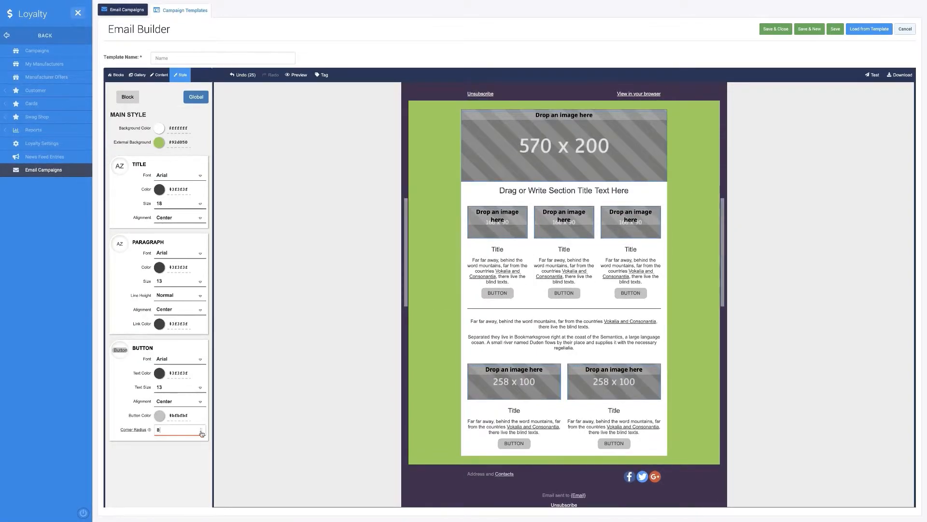
# - Try hiding the three-column block's buttons in its content options, and show them again
pyautogui.click(160, 74)
pyautogui.click(163, 135)
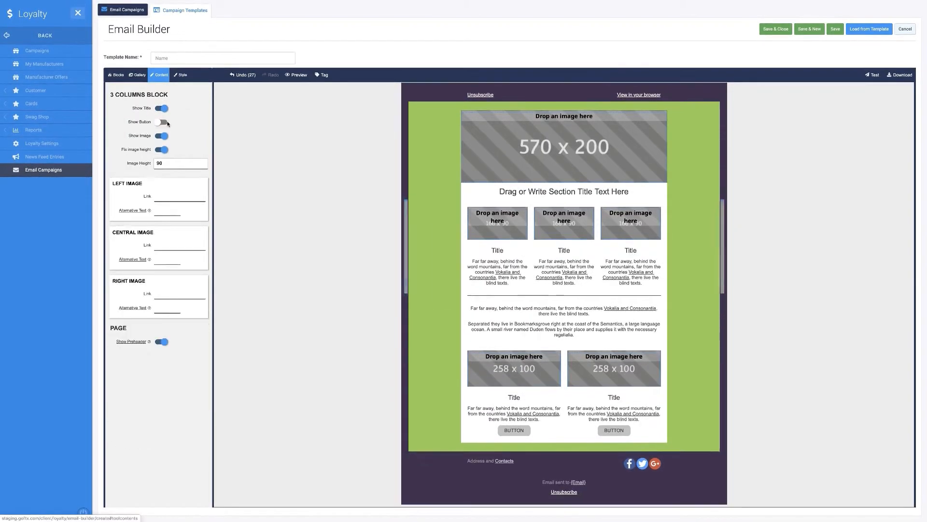
pyautogui.click(163, 137)
# - Remove the Google+ icon from the footer's social block and turn on the Website and Instagram icons
pyautogui.click(576, 484)
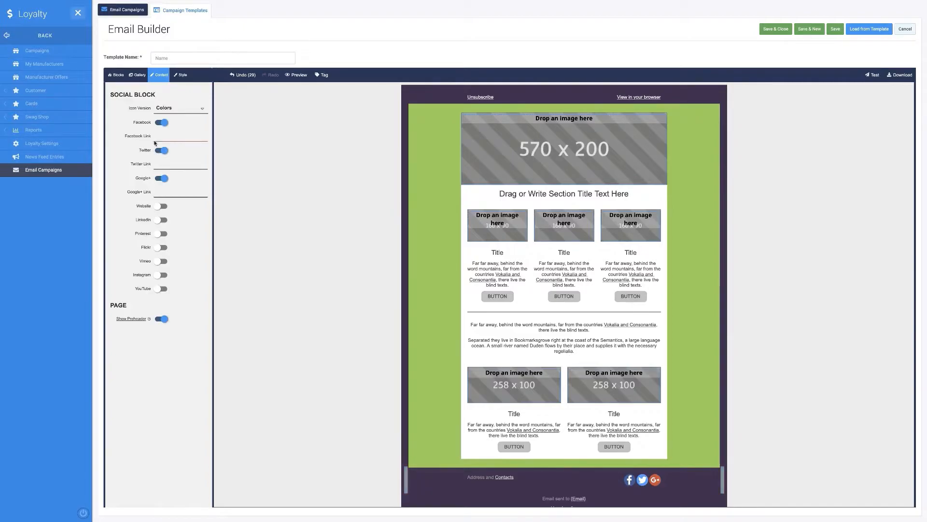
pyautogui.click(163, 179)
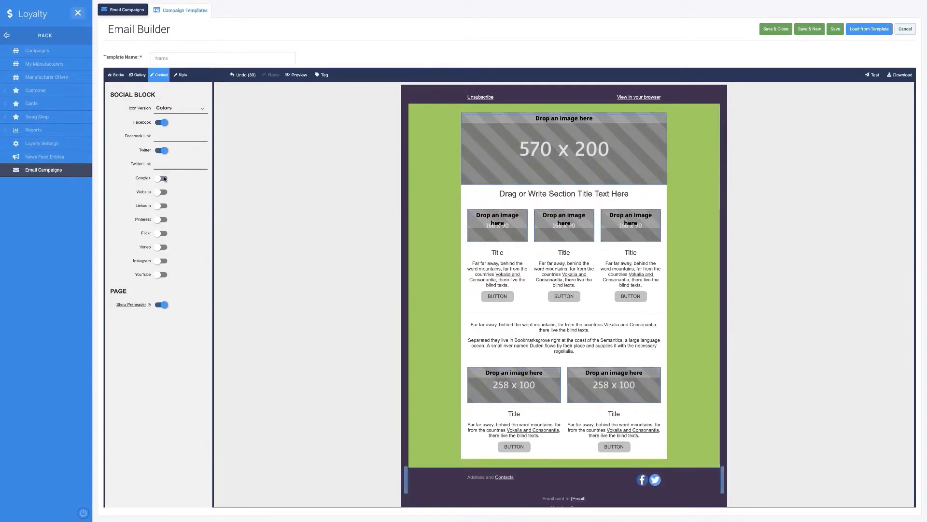
pyautogui.click(162, 191)
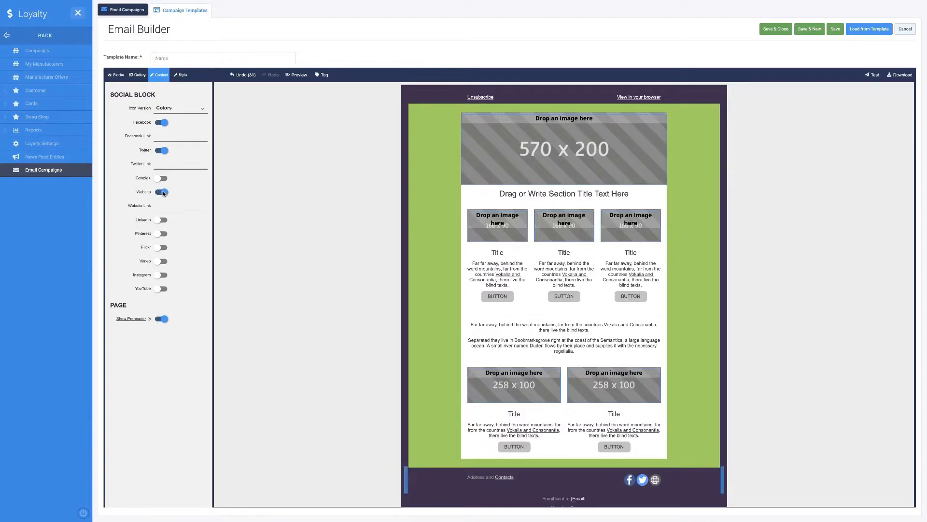
pyautogui.click(154, 276)
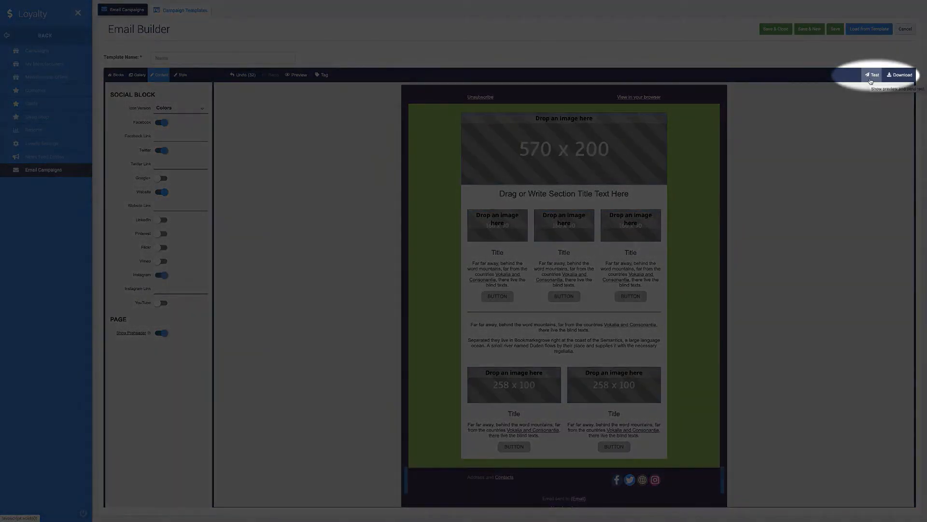
# - Look at the test email prompt and the download preview, closing both without sending or downloading anything
pyautogui.click(871, 79)
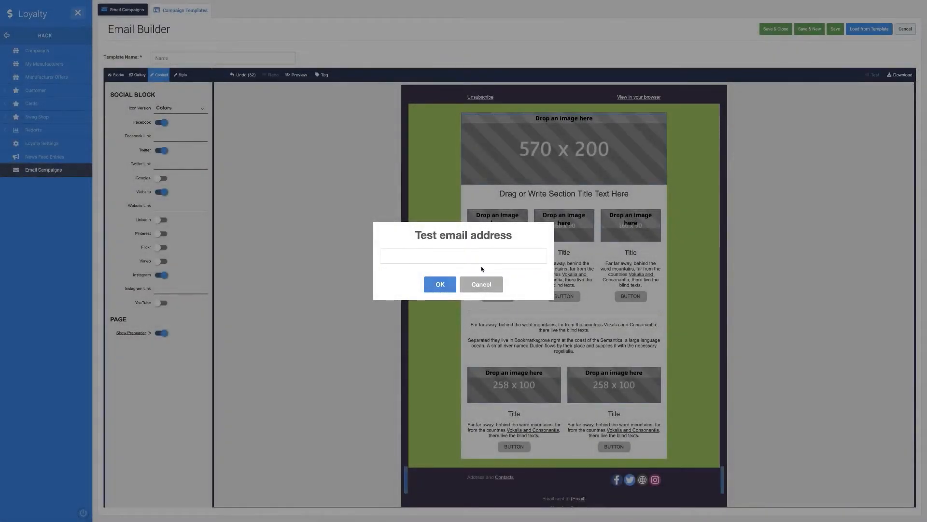
pyautogui.click(481, 282)
pyautogui.click(901, 76)
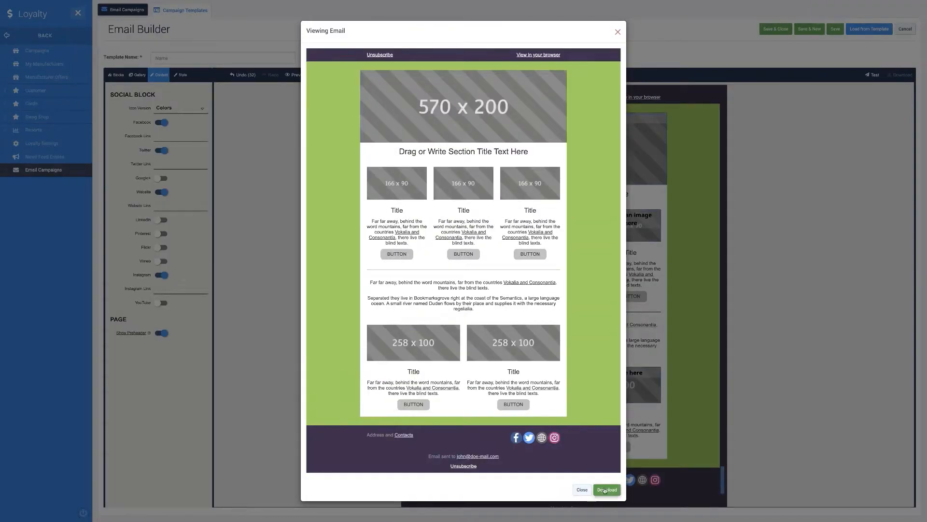
pyautogui.click(585, 488)
# - Name the template "Product Drop Email Template", then save and close it
pyautogui.click(273, 59)
pyautogui.write('Product Drop Email Template')
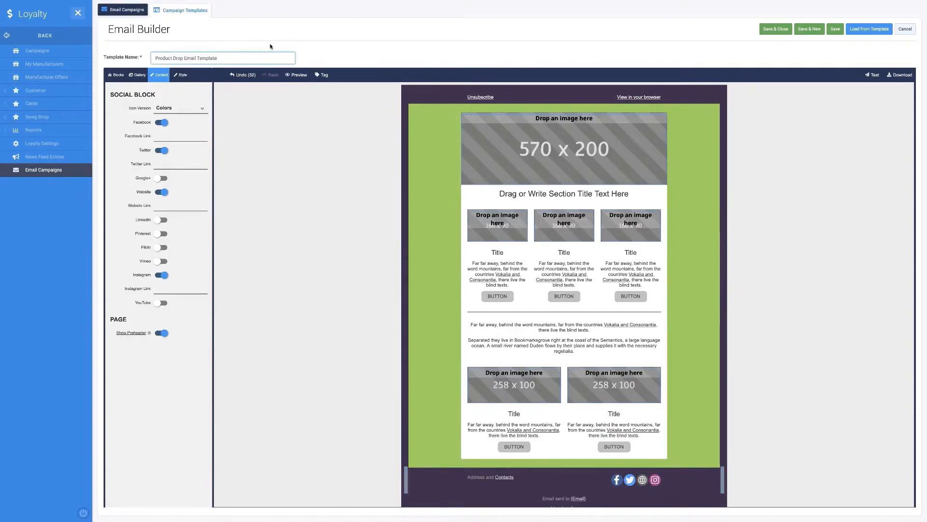
pyautogui.click(783, 30)
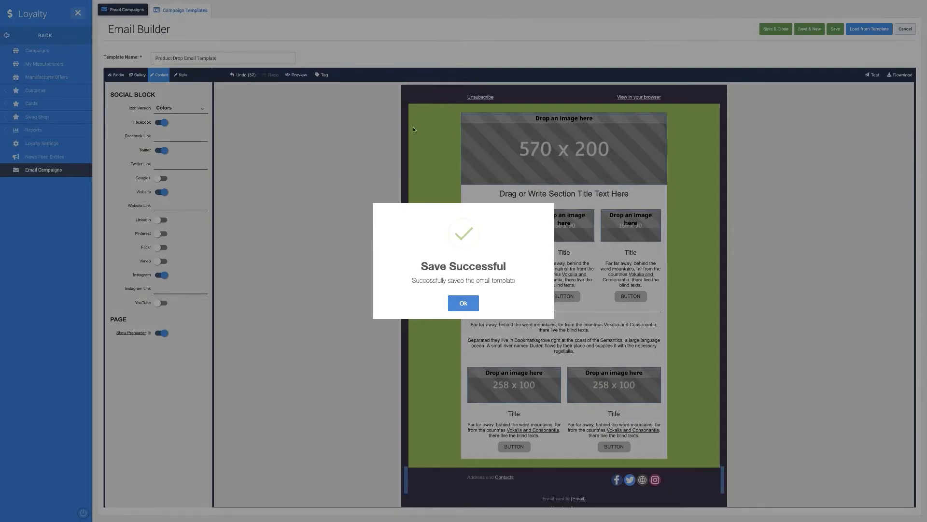
pyautogui.click(464, 303)
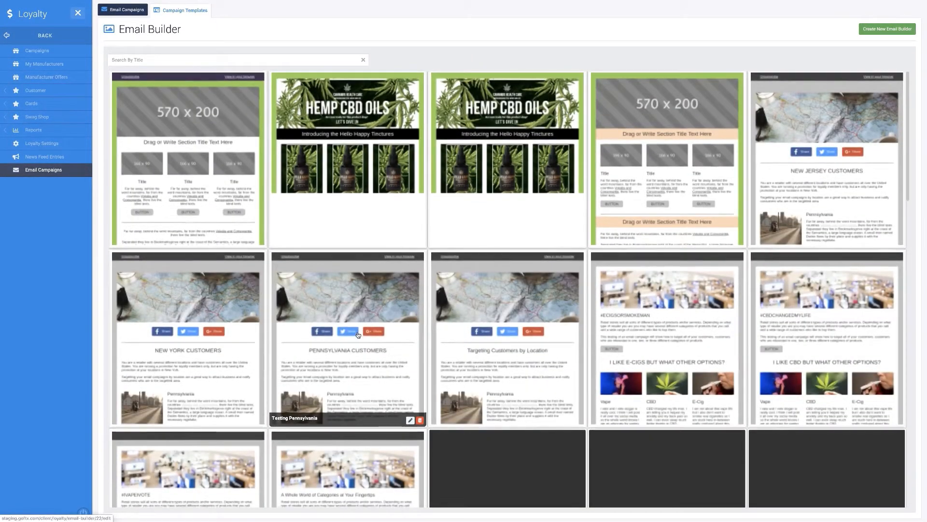
# - Start a new email campaign from the list, choose the Product Drop Email Template, and open the selected template for modification
pyautogui.click(133, 11)
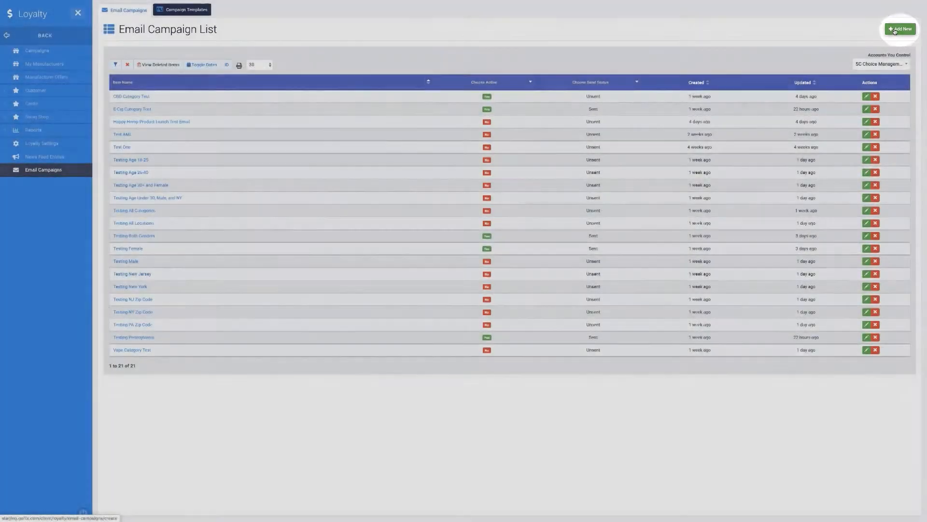
pyautogui.click(896, 30)
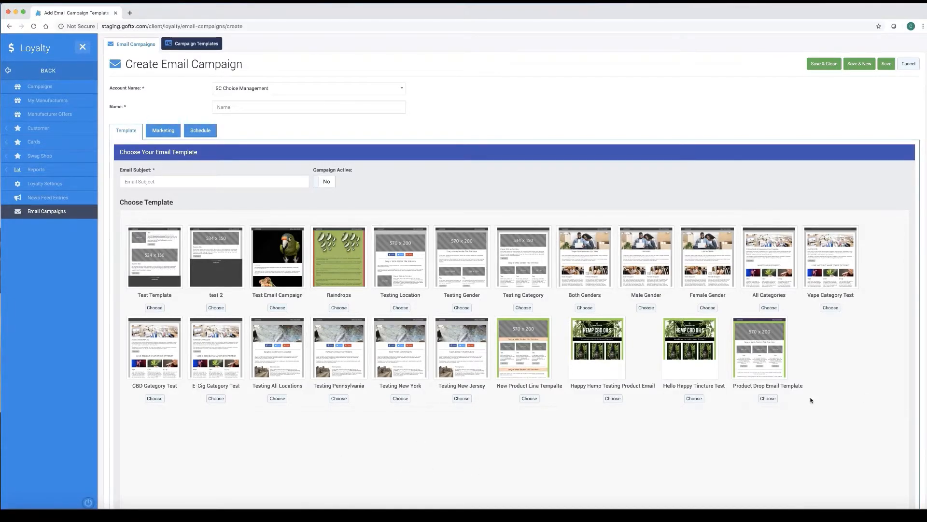
pyautogui.click(768, 398)
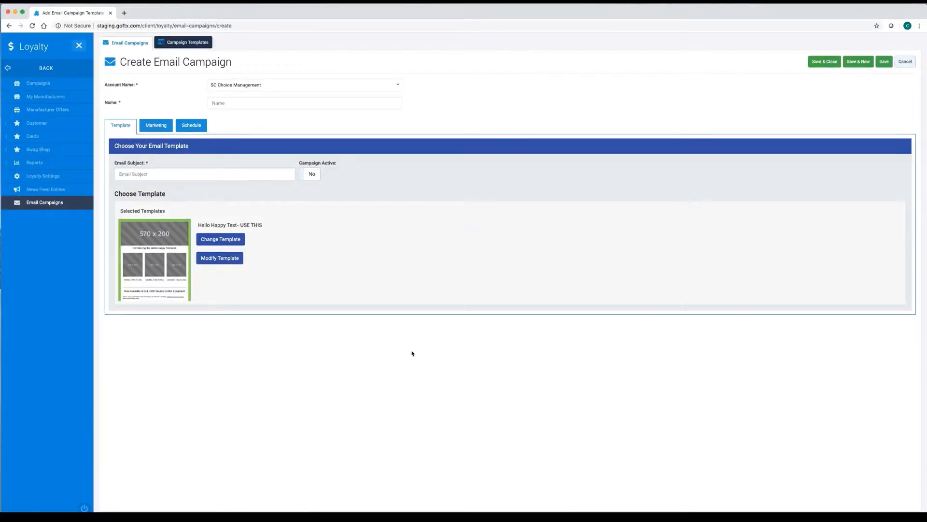
pyautogui.click(223, 262)
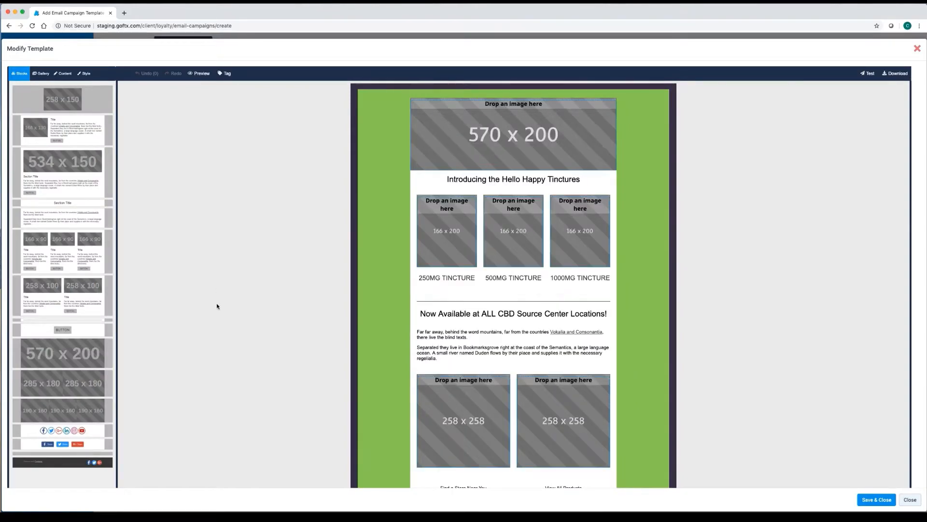
# - Place the Hemp CBD Oils banner from the gallery's "Hello Happy H..." folder into the 570 x 200 header placeholder
pyautogui.click(47, 73)
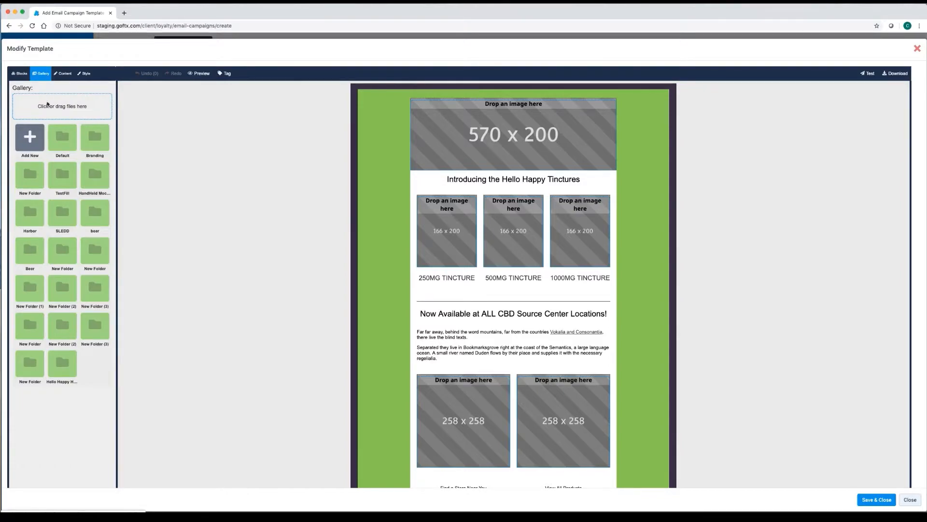
pyautogui.moveTo(70, 372)
pyautogui.click(70, 358)
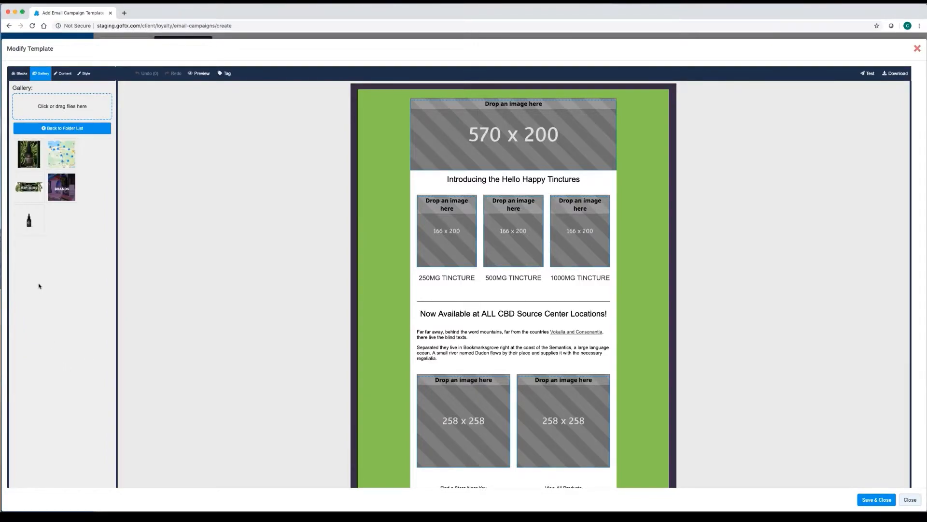
pyautogui.moveTo(33, 190)
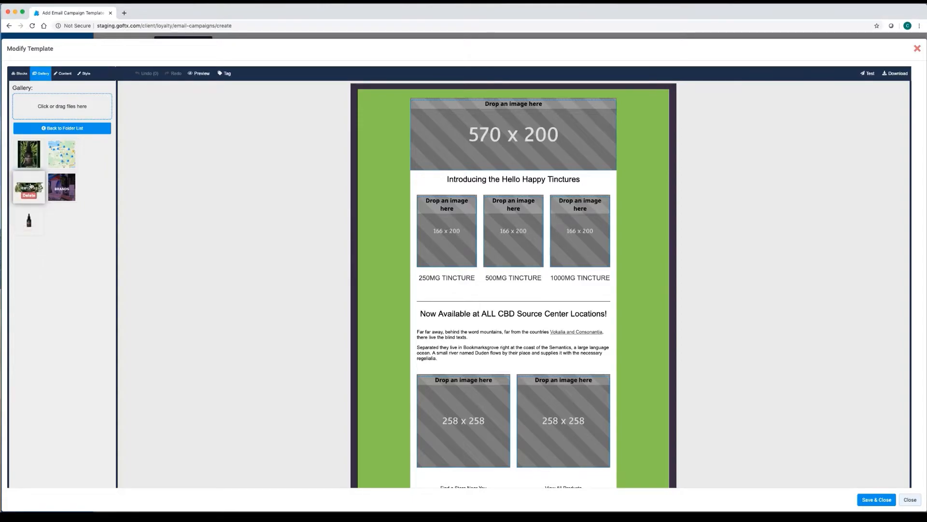
pyautogui.moveTo(30, 186); pyautogui.dragTo(479, 140)
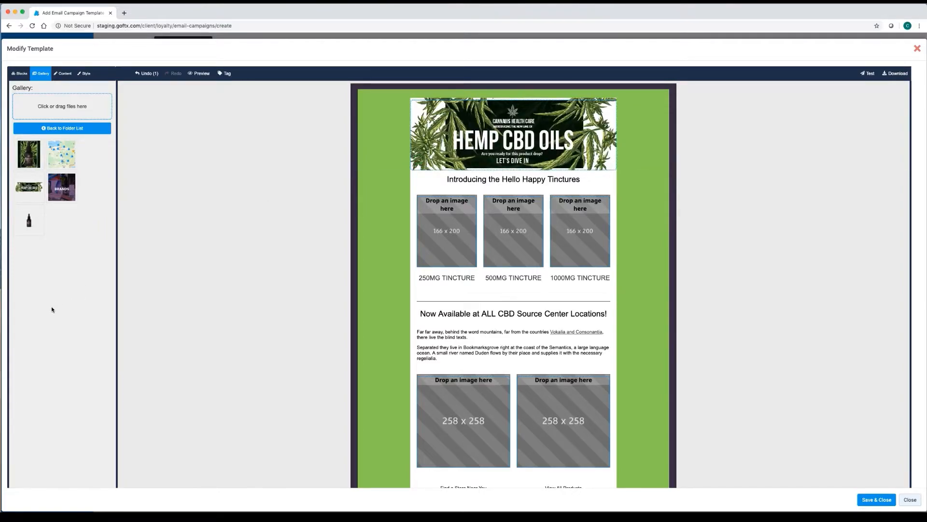
# - Fill the three 166 x 200 tincture placeholders with the green-leaf Hello Happy bottle image from the gallery
pyautogui.moveTo(25, 205)
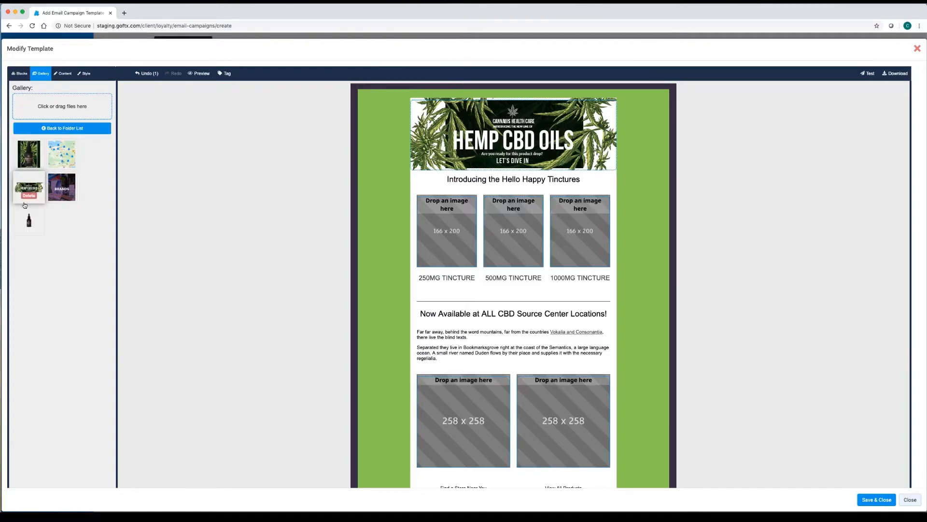
pyautogui.moveTo(29, 153); pyautogui.dragTo(446, 227)
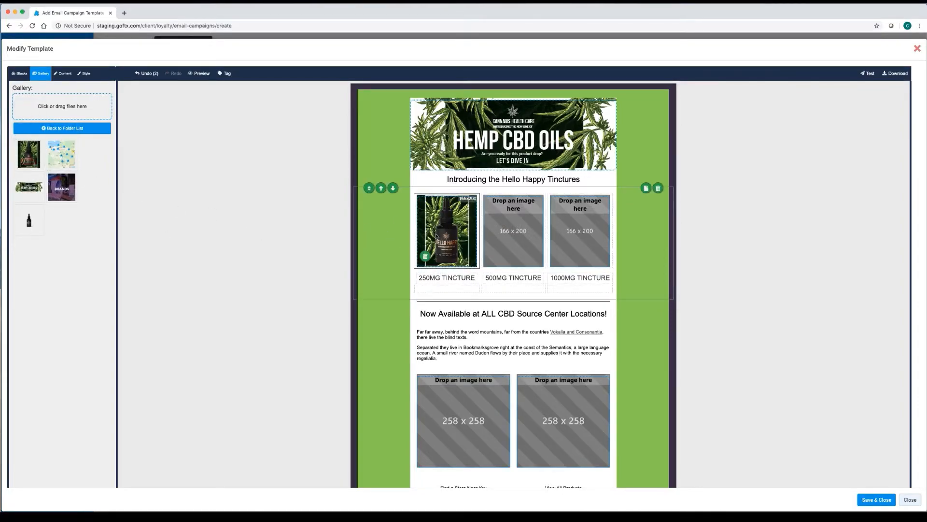
pyautogui.moveTo(29, 153); pyautogui.dragTo(498, 215)
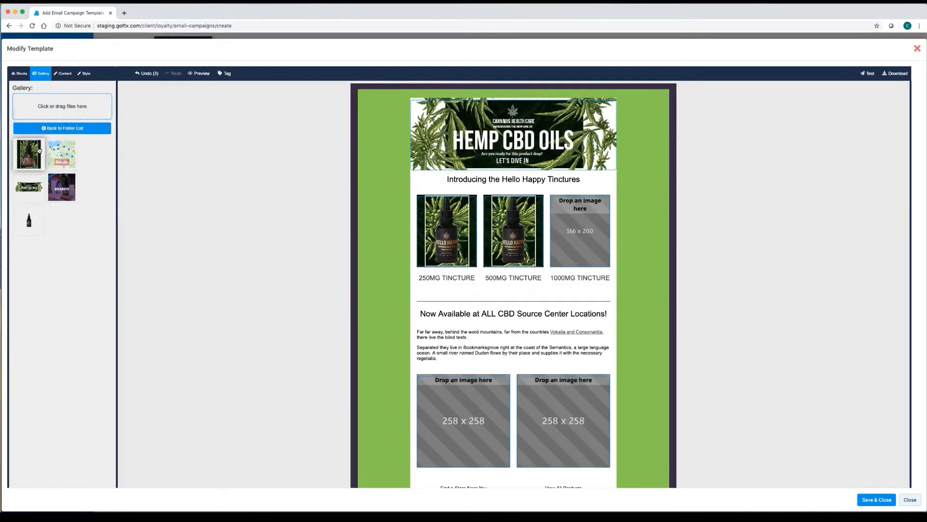
pyautogui.moveTo(30, 149); pyautogui.dragTo(570, 200)
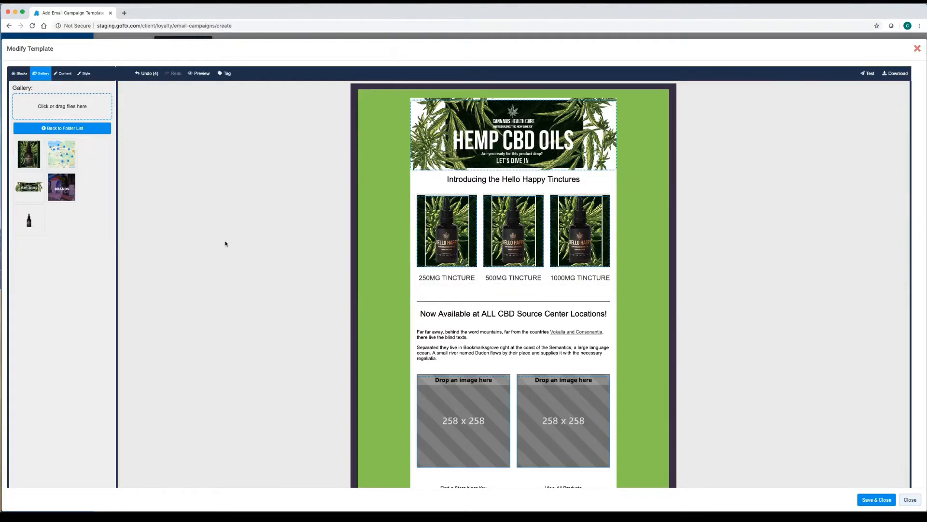
# - Place the map image above "Find a Store Near You" and the Brands image above "View All Products"
pyautogui.scroll(-2, 225, 243)
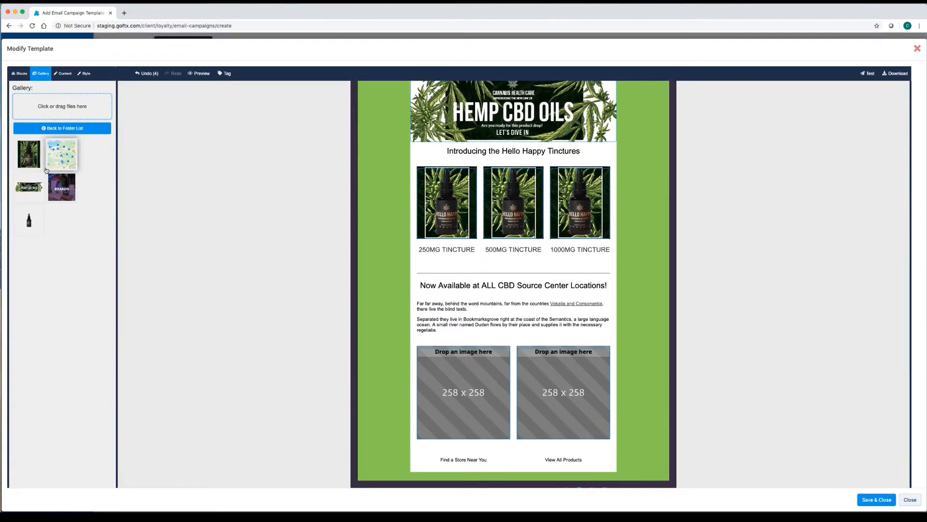
pyautogui.moveTo(63, 156); pyautogui.dragTo(448, 361)
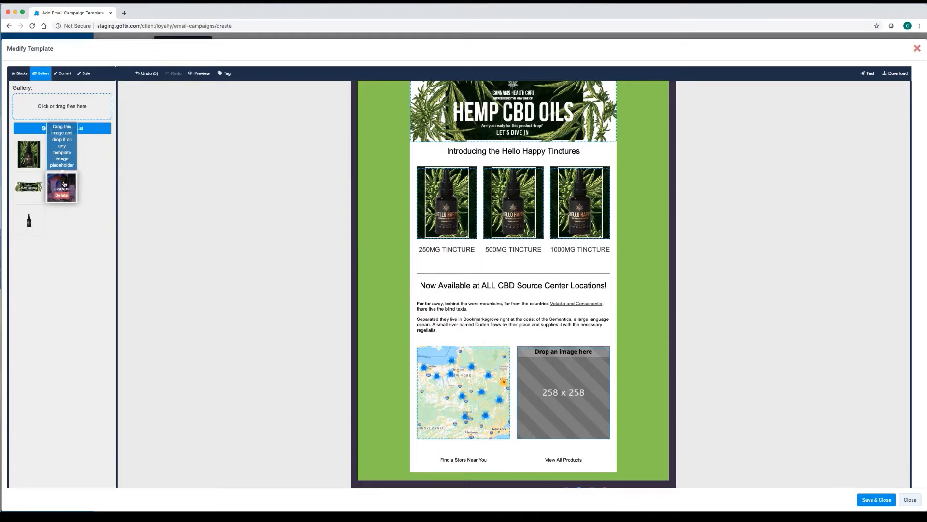
pyautogui.moveTo(64, 184); pyautogui.dragTo(547, 360)
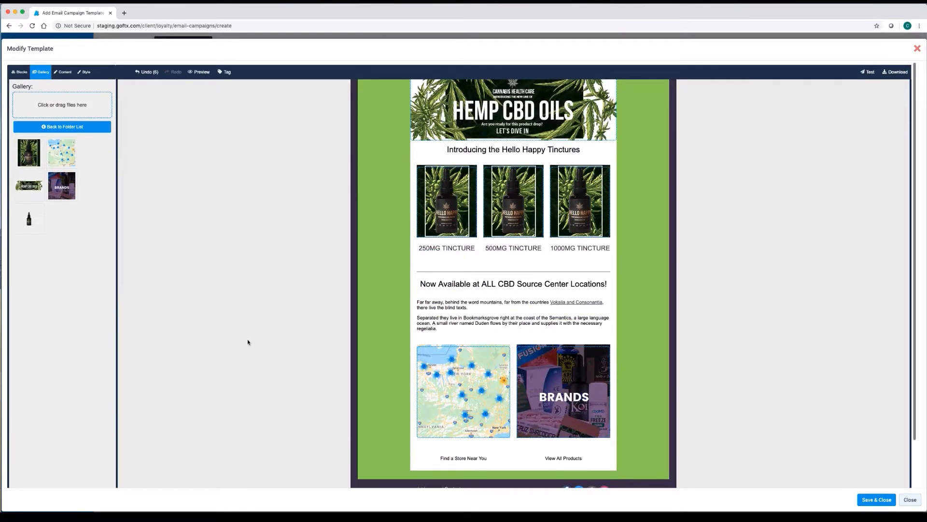
# - Replace the title under the banner with "Introducing the Happy Hemp Tinctures"
pyautogui.scroll(2, 308, 306)
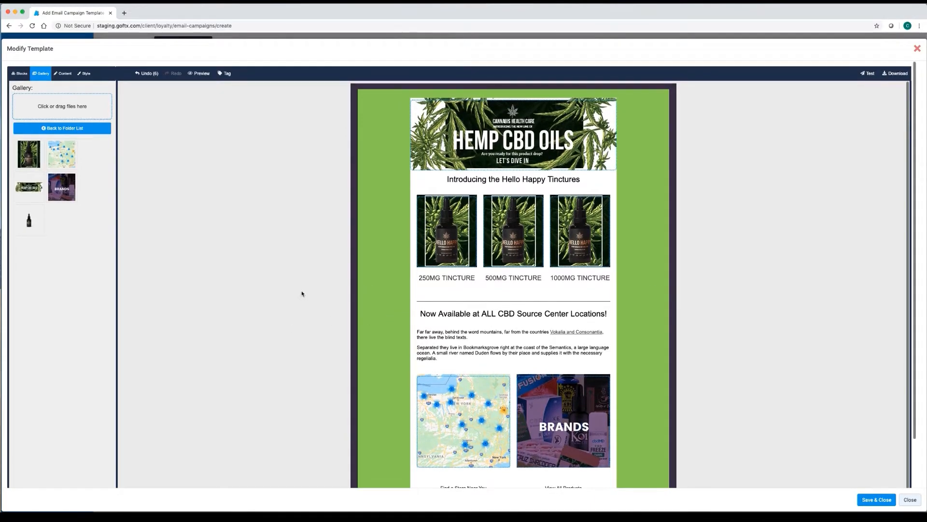
pyautogui.click(579, 181)
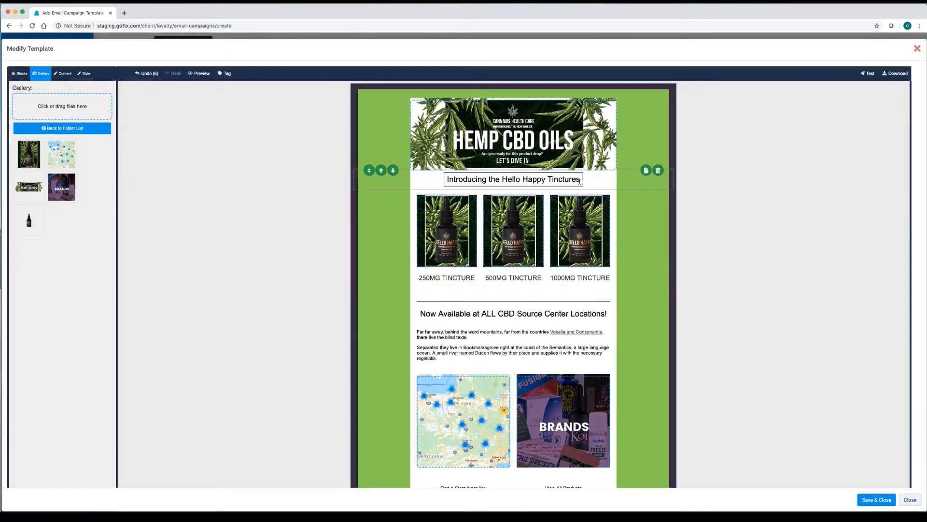
pyautogui.tripleClick(567, 180)
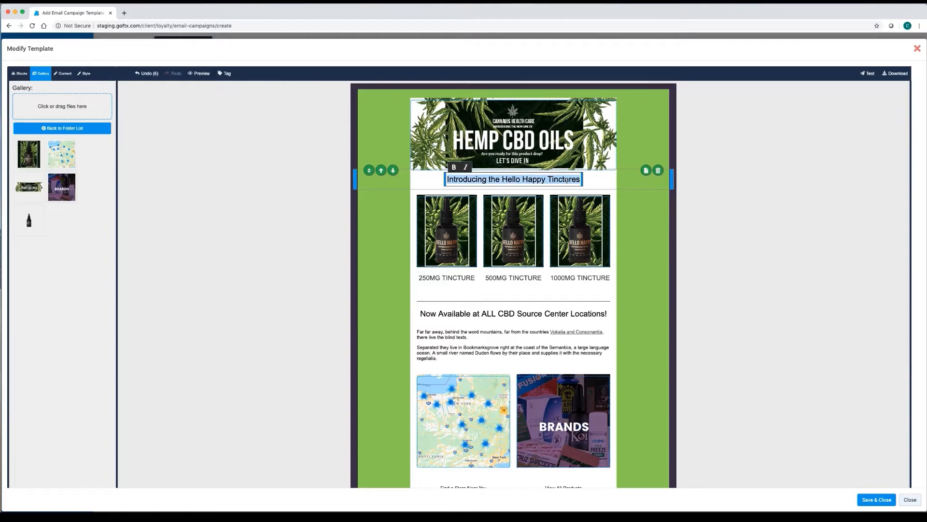
pyautogui.write('Introducing the Happy Hemp Tinctures')
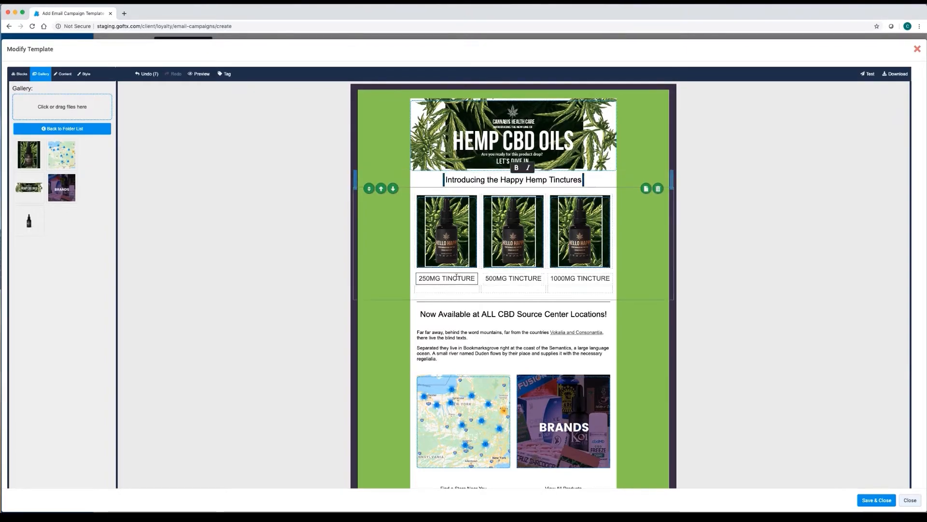
# - Retype the captions under the three bottle images as "250MG TINCTURE", "500MG TINCTURE" and "1000MG TINCTURE"
pyautogui.tripleClick(457, 277)
pyautogui.write('250MG TINCTURE')
pyautogui.tripleClick(519, 278)
pyautogui.write('500MG TINCTURE')
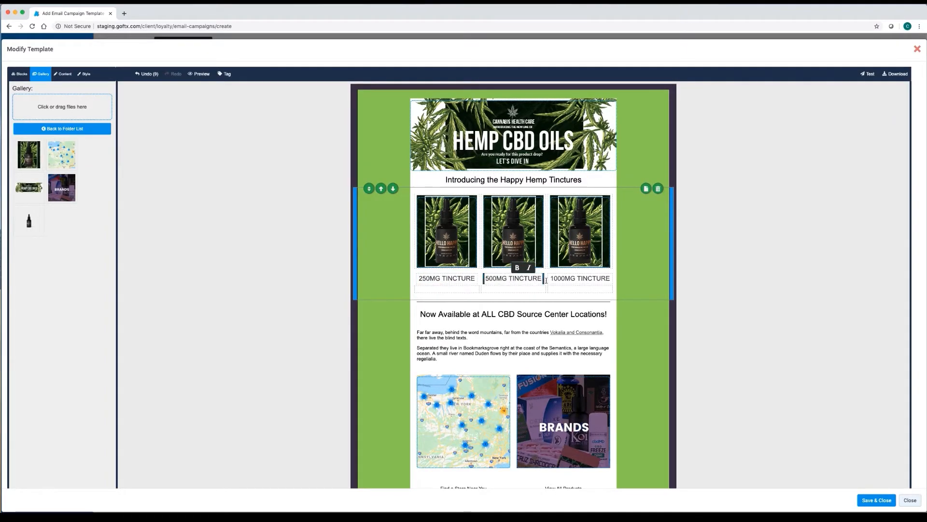
pyautogui.tripleClick(585, 278)
pyautogui.write('1000MG TINCTURE')
# - Rewrite the second section title as "Now Available at ALL CBD Source Center Locations!!"
pyautogui.tripleClick(531, 314)
pyautogui.write('Now Available at ALL CBD Courc')
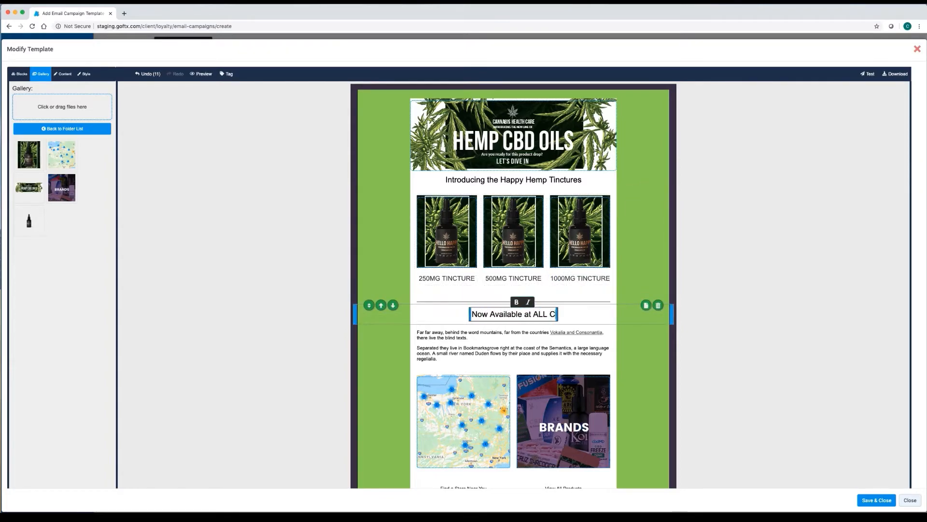
pyautogui.press('BackSpace')
pyautogui.press('BackSpace')
pyautogui.press('BackSpace')
pyautogui.press('BackSpace')
pyautogui.press('BackSpace')
pyautogui.press('BackSpace')
pyautogui.press('BackSpace')
pyautogui.press('BackSpace')
pyautogui.press('BackSpace')
pyautogui.press('BackSpace')
pyautogui.press('BackSpace')
pyautogui.press('BackSpace')
pyautogui.press('BackSpace')
pyautogui.press('BackSpace')
pyautogui.press('BackSpace')
pyautogui.press('BackSpace')
pyautogui.press('BackSpace')
pyautogui.write('at ALL CBD Source Center Locations@')
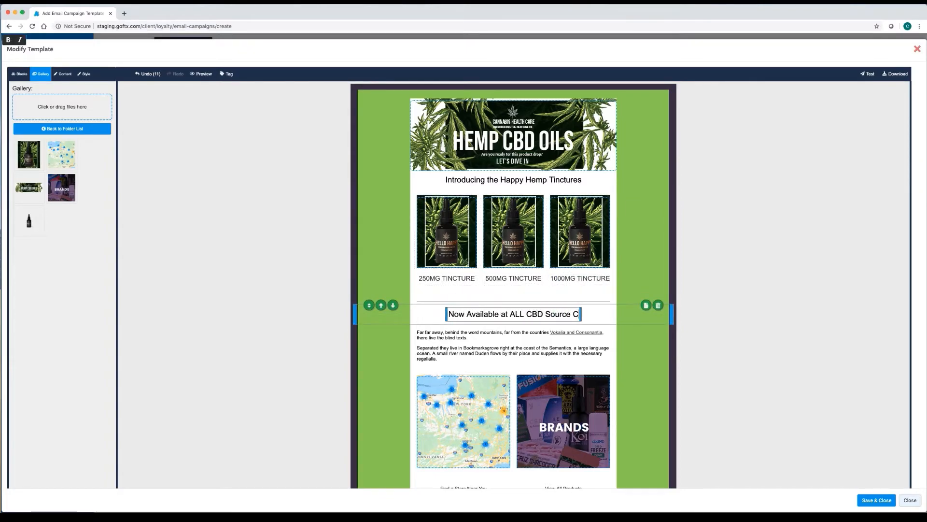
pyautogui.press('BackSpace')
pyautogui.write('!!')
# - Retype the labels under the map and Brands images as "Find a Store Near You" and "View All Products"
pyautogui.scroll(-1, 463, 435)
pyautogui.click(464, 459)
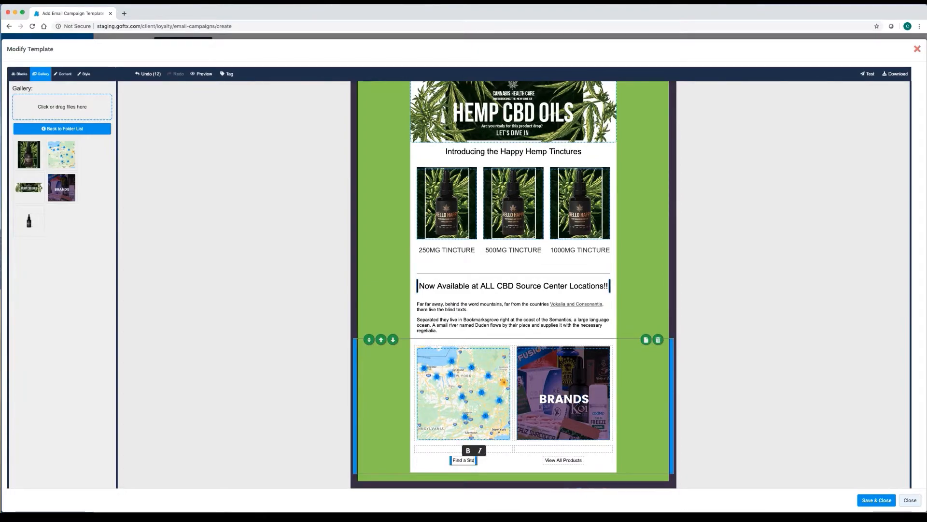
pyautogui.doubleClick(572, 459)
pyautogui.click(633, 386)
# - Try a black (#000000) background color in the global main style and undo it
pyautogui.scroll(1, 633, 386)
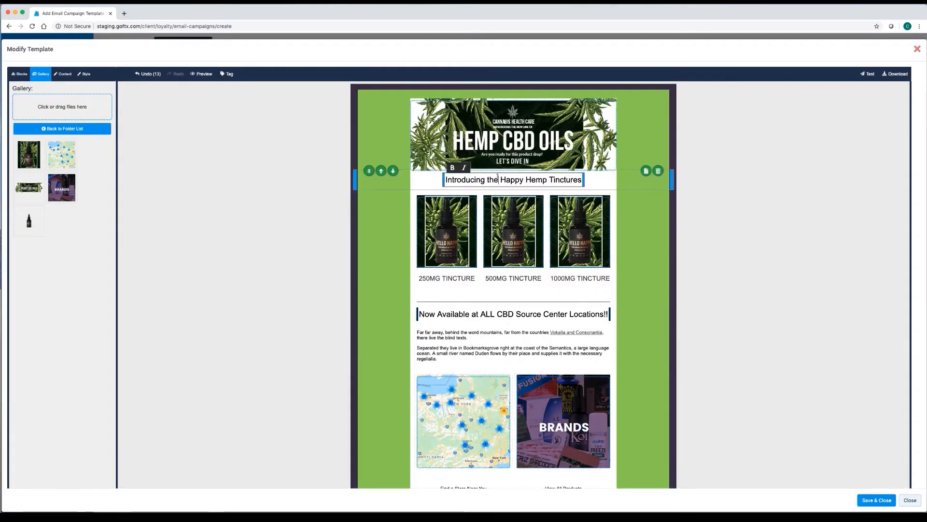
pyautogui.click(85, 75)
pyautogui.click(63, 141)
pyautogui.click(36, 165)
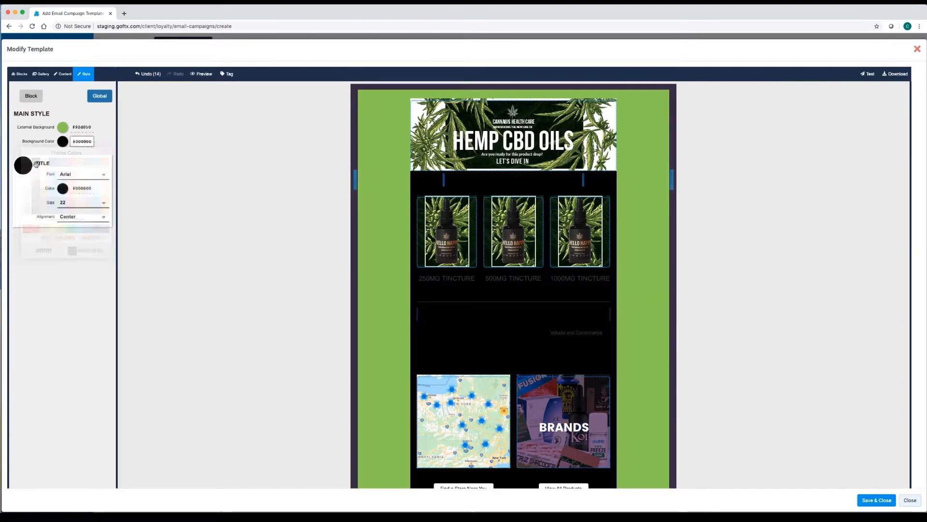
pyautogui.click(148, 74)
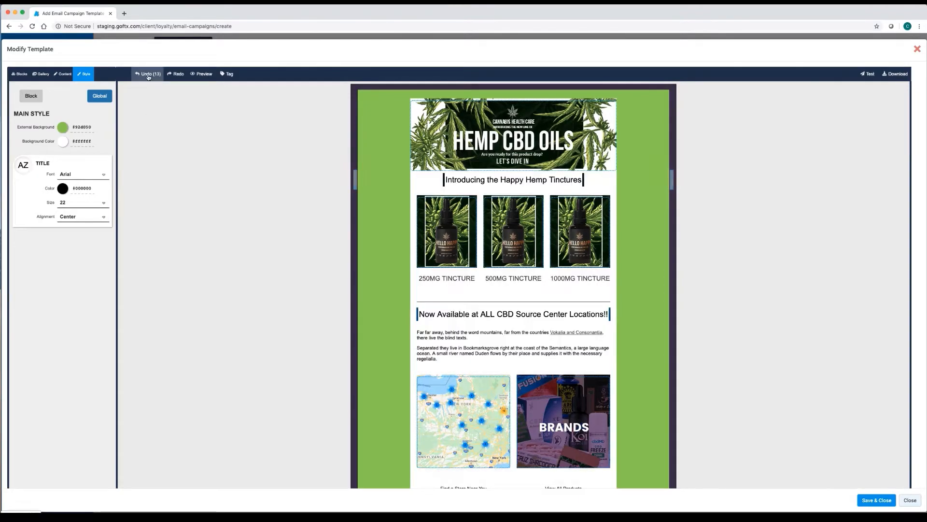
pyautogui.click(529, 179)
pyautogui.scroll(-1, 529, 179)
pyautogui.scroll(-1, 64, 144)
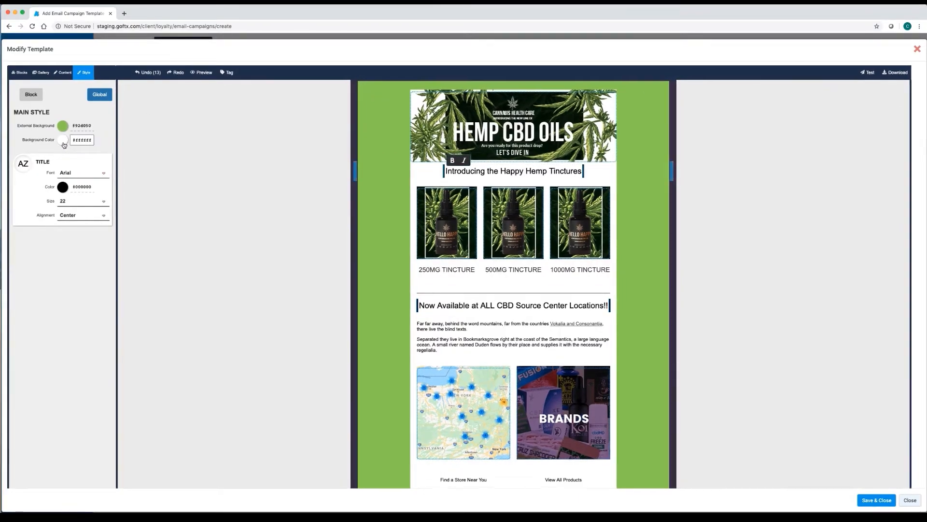
pyautogui.click(63, 139)
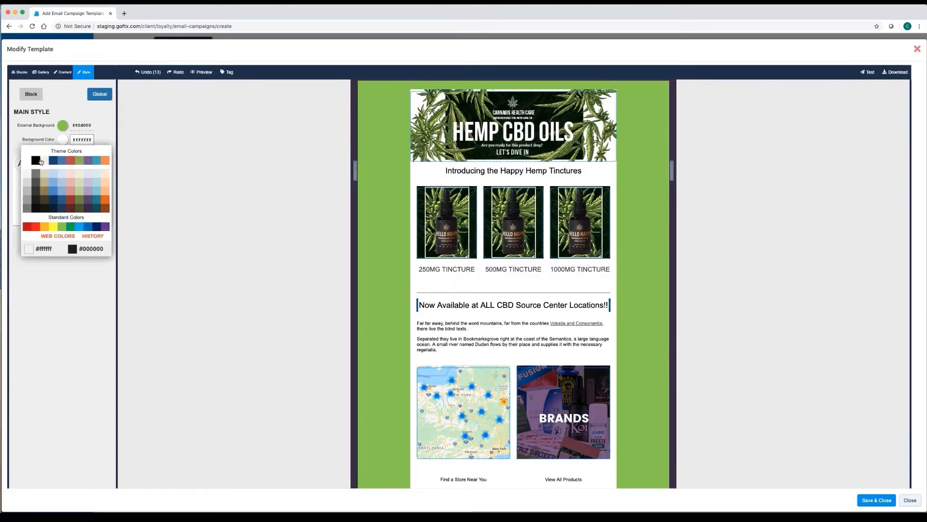
pyautogui.click(39, 161)
pyautogui.click(148, 73)
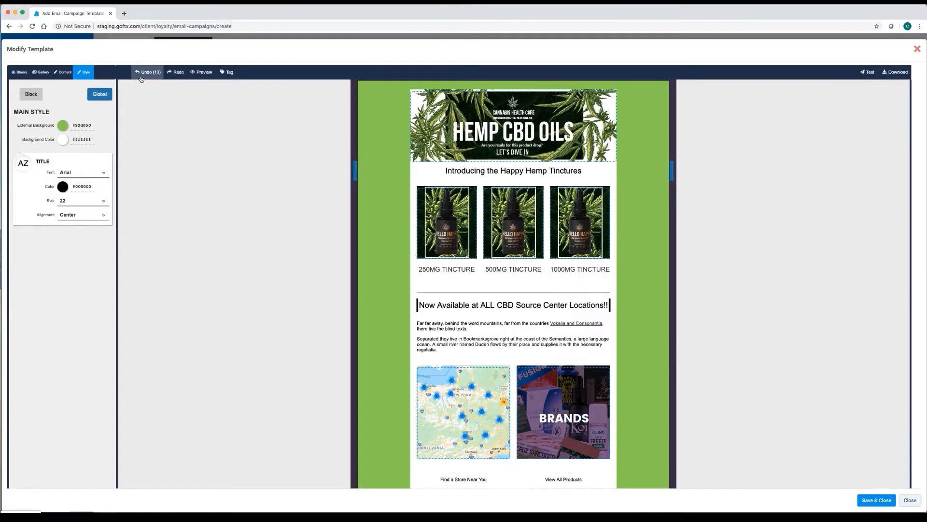
# - Set the background color of only the "Introducing the Happy Hemp Tinctures" title block to black (#000000)
pyautogui.click(38, 97)
pyautogui.click(63, 140)
pyautogui.click(38, 161)
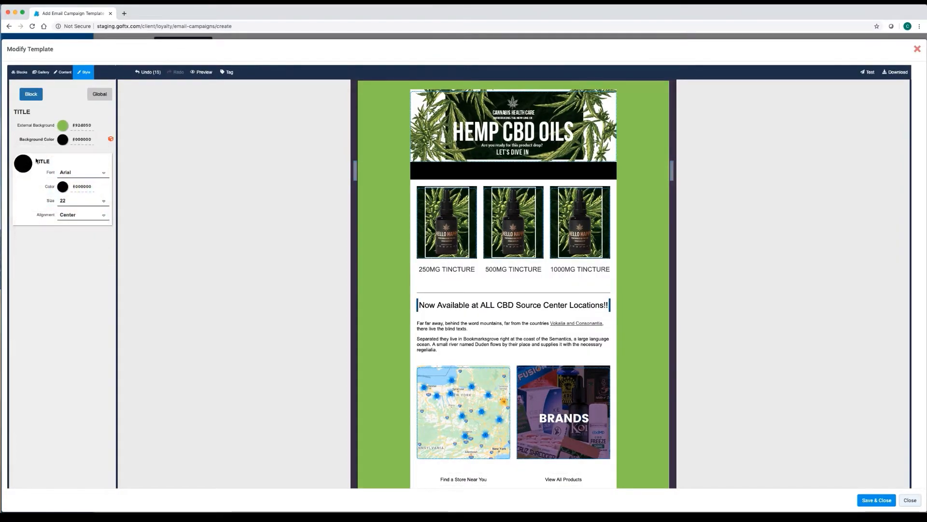
# - Make the "Introducing the Happy Hemp Tinctures" text white (#ffffff), and give the "Now Available" title block a black (#000000) background with white text
pyautogui.click(63, 188)
pyautogui.click(30, 210)
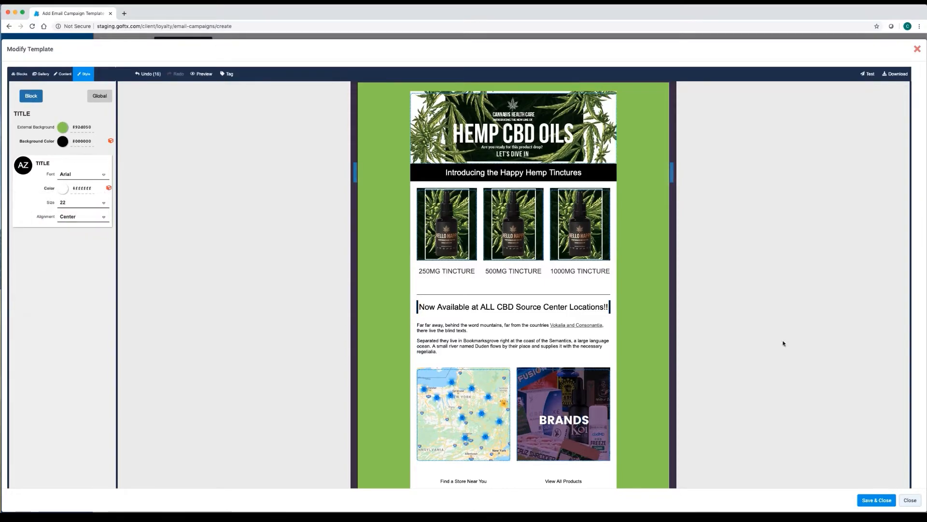
pyautogui.click(555, 314)
pyautogui.click(63, 141)
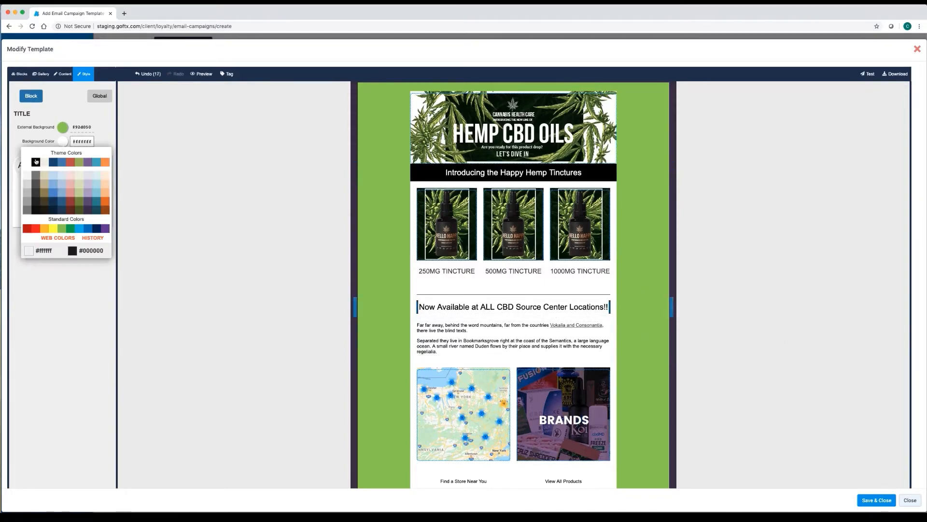
pyautogui.click(33, 161)
pyautogui.click(62, 189)
pyautogui.click(28, 210)
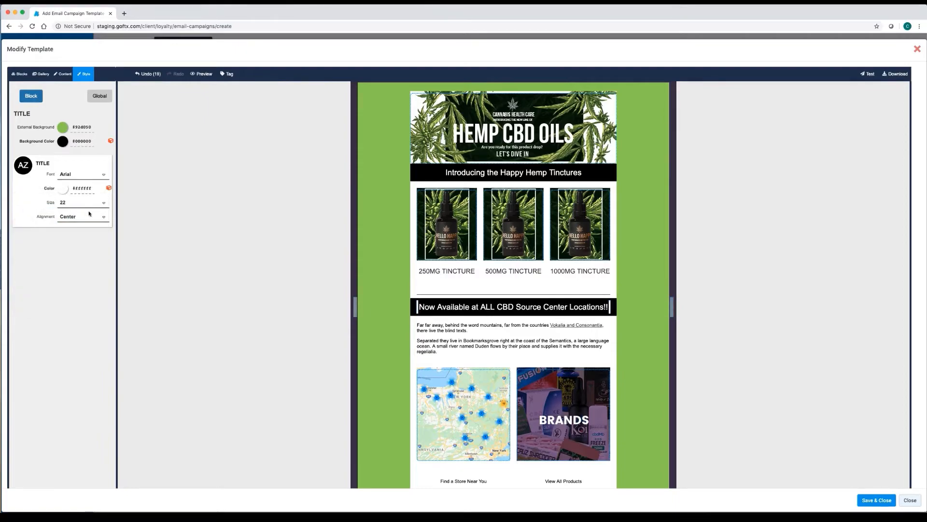
# - Set the global button style to a black (#000000) button color with white (#ffffff) text
pyautogui.scroll(-2, 488, 429)
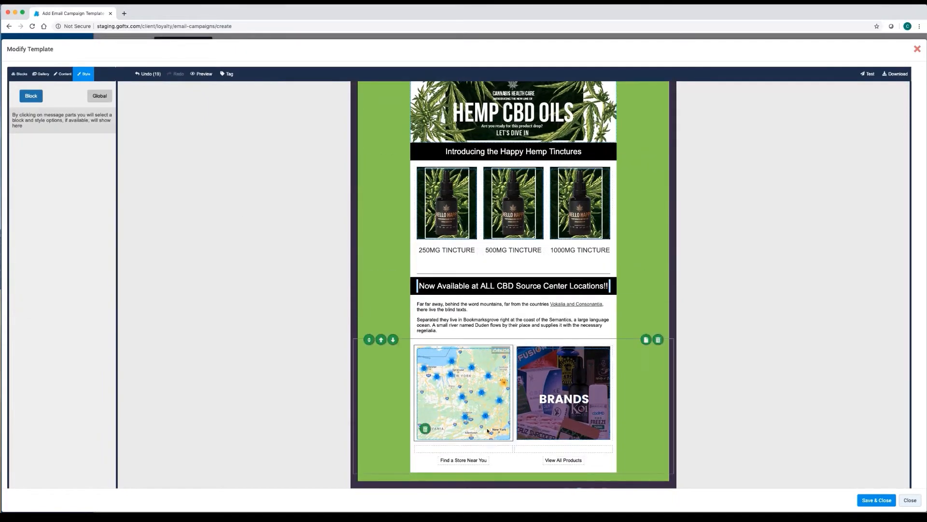
pyautogui.click(462, 459)
pyautogui.click(108, 97)
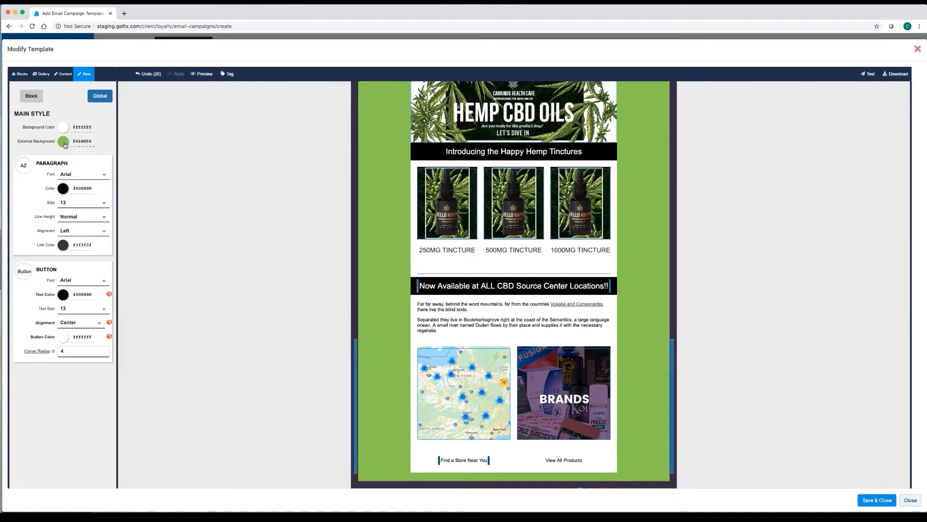
pyautogui.click(63, 337)
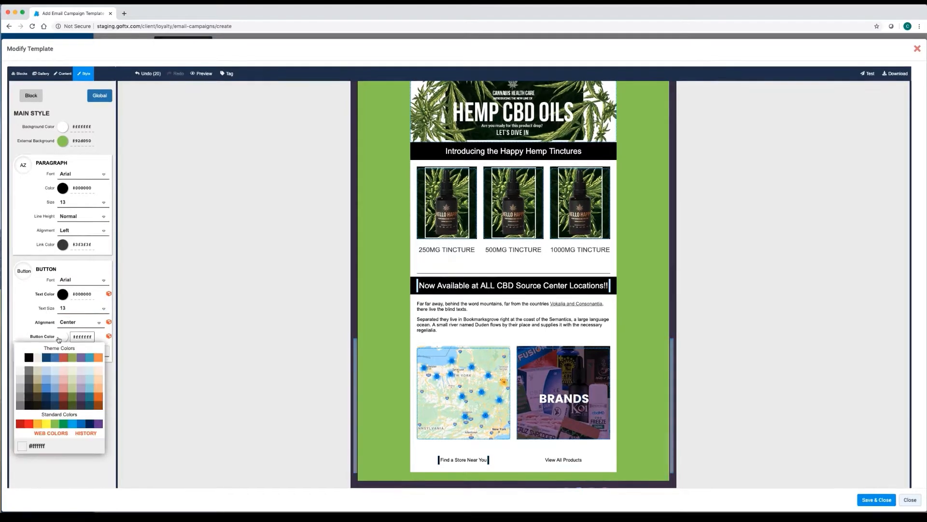
pyautogui.click(28, 356)
pyautogui.click(62, 294)
pyautogui.click(23, 316)
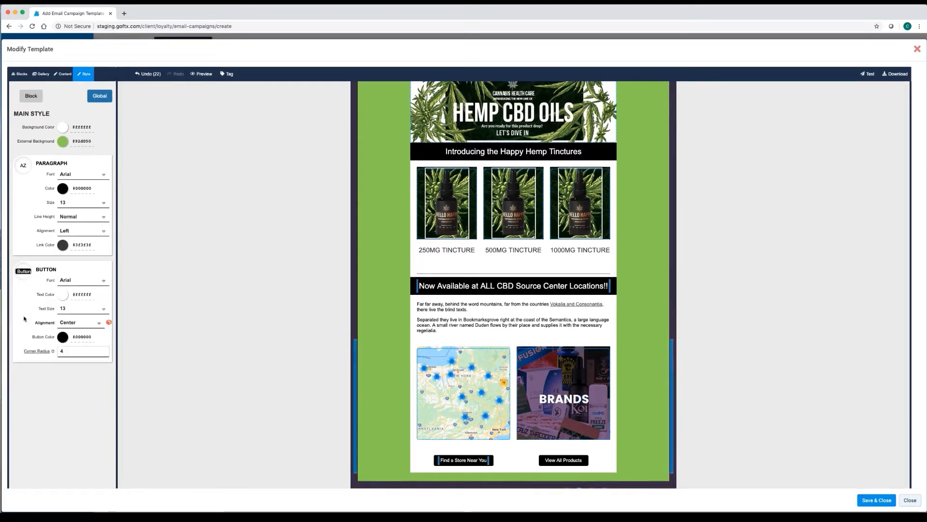
pyautogui.click(338, 402)
# - Save the modified template and close the template editor
pyautogui.scroll(2, 659, 309)
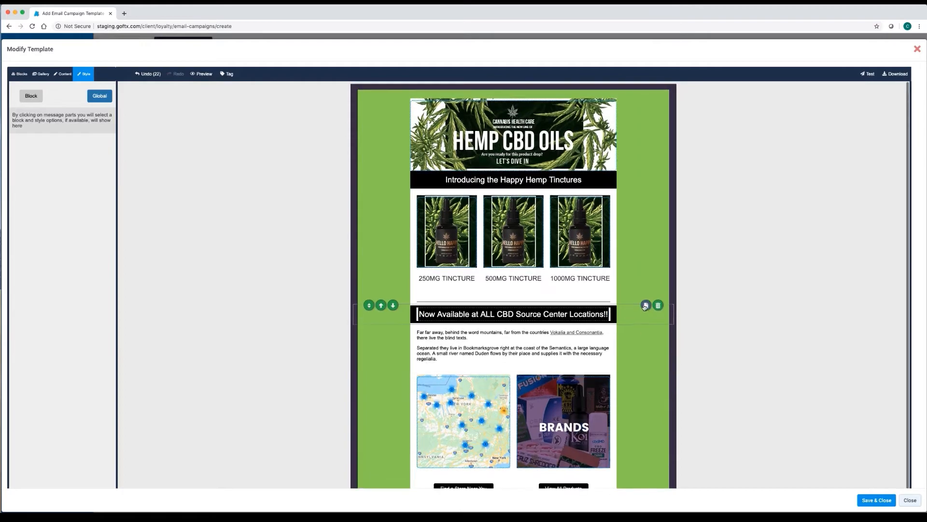
pyautogui.click(636, 313)
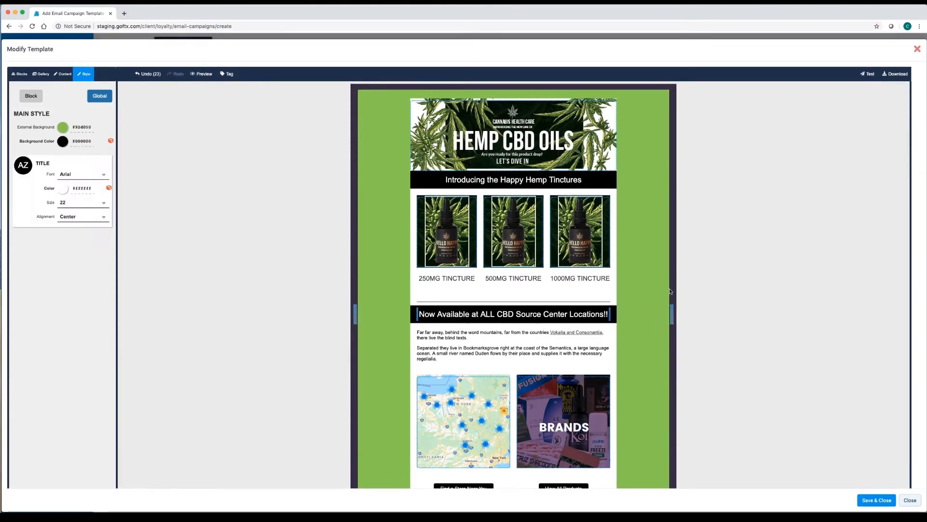
pyautogui.click(635, 308)
pyautogui.scroll(-2, 631, 314)
pyautogui.scroll(-4, 630, 311)
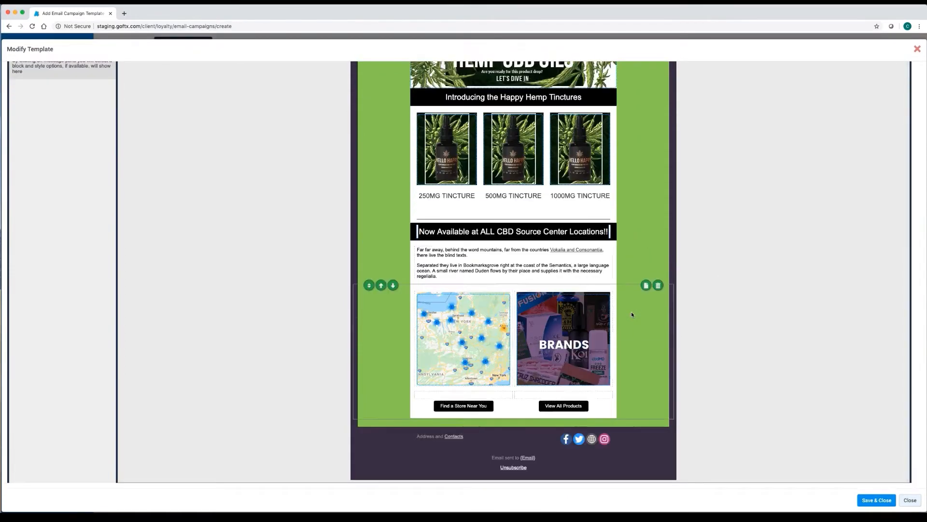
pyautogui.scroll(6, 631, 312)
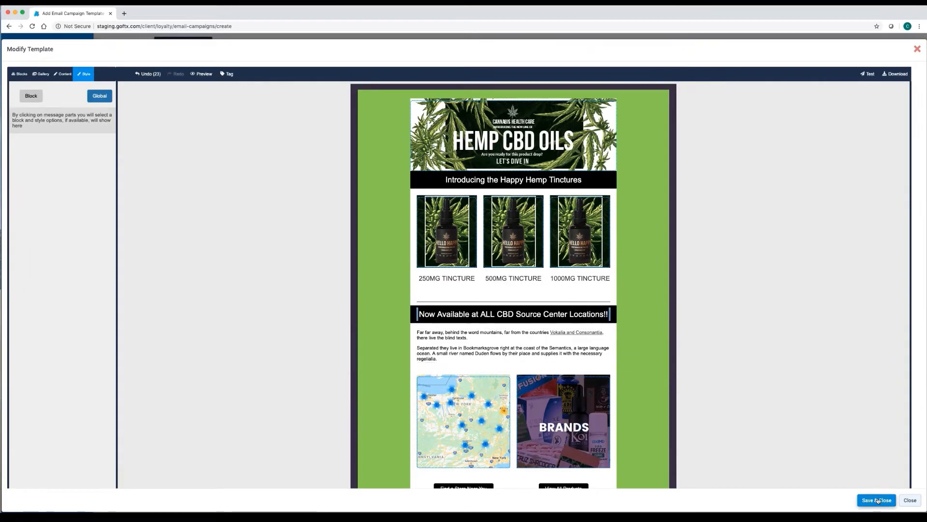
pyautogui.click(877, 500)
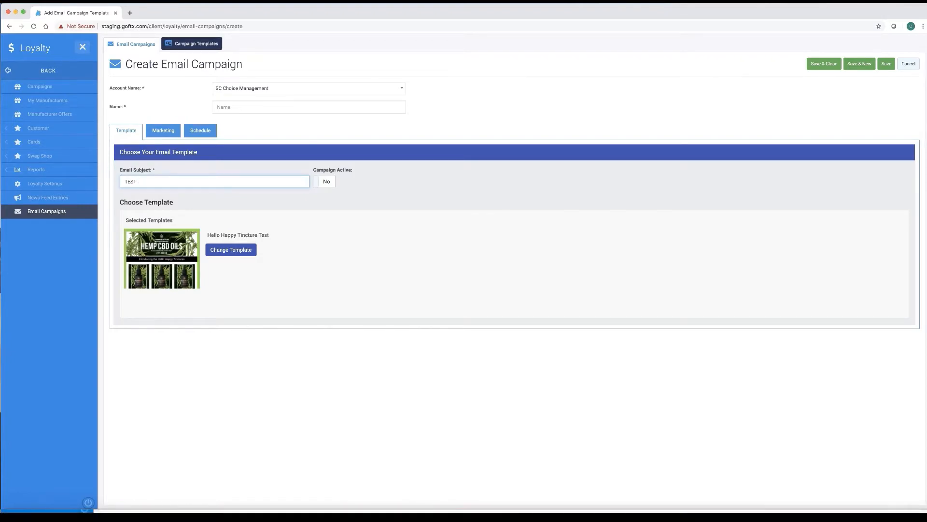
# - Fill in the email subject as "TEST- Hello Happy Hemp Product Drop"
pyautogui.write('happy Hemp Product Drop')
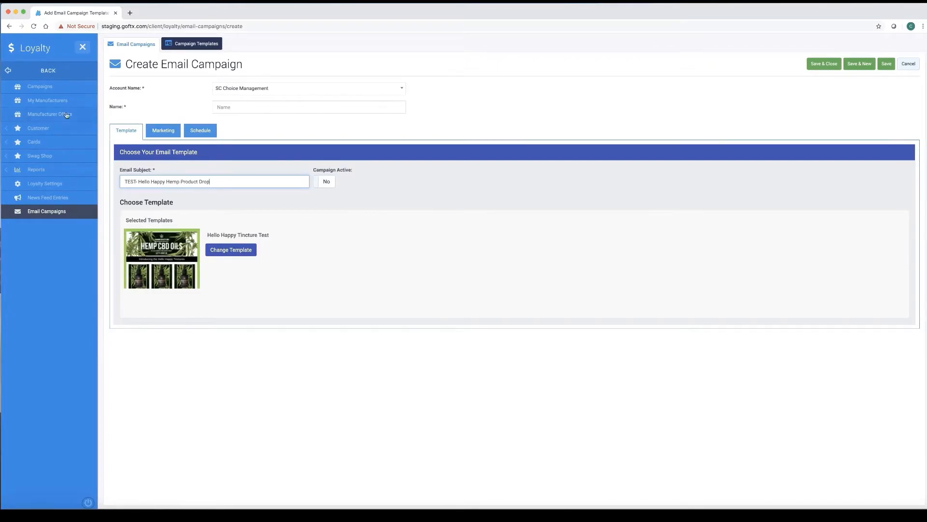
# - Restrict the campaign's marketing interests to a custom selection containing only CBD
pyautogui.click(172, 137)
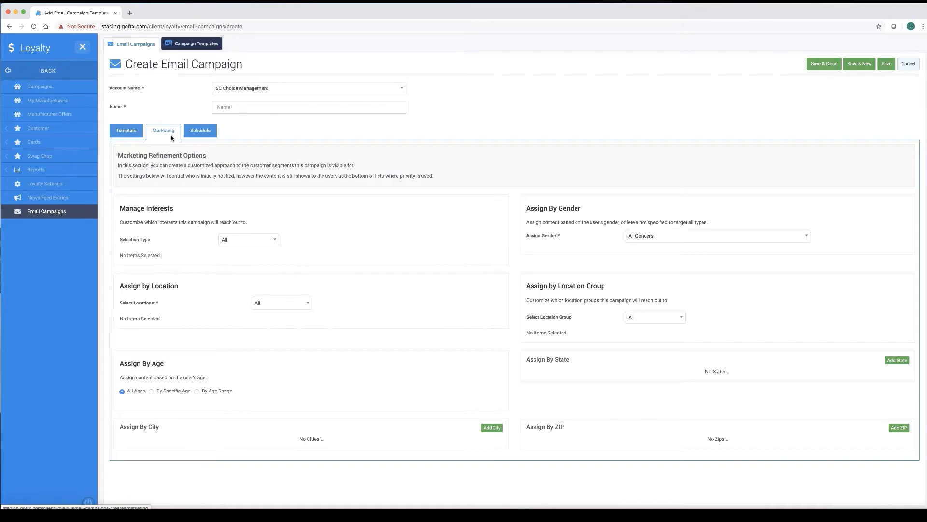
pyautogui.click(258, 248)
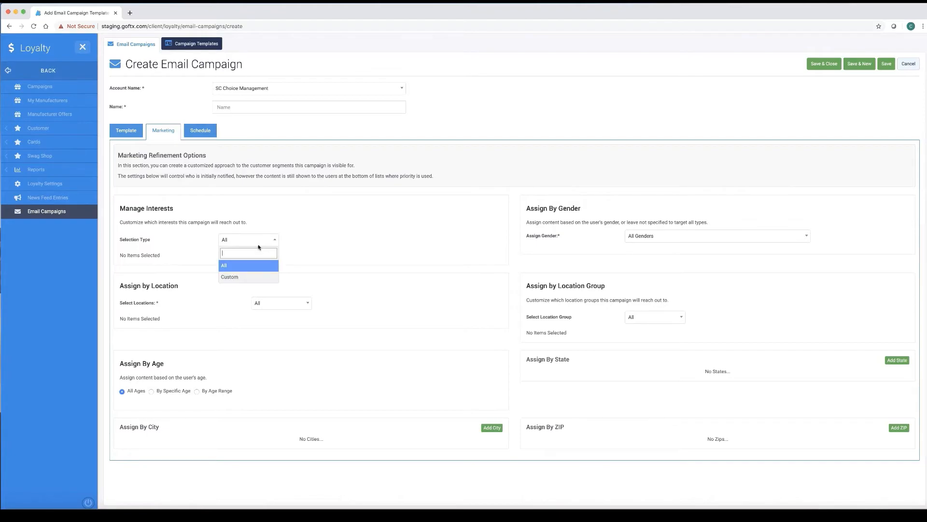
pyautogui.click(250, 276)
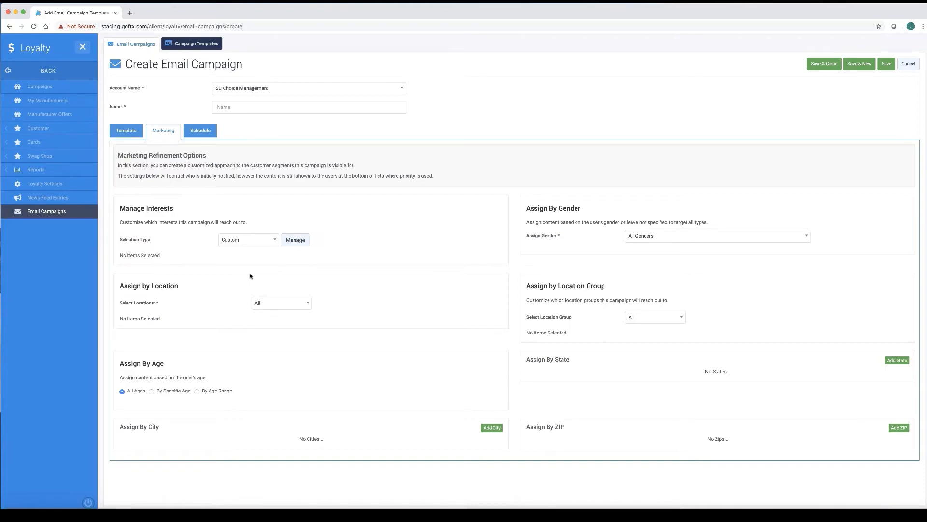
pyautogui.click(288, 246)
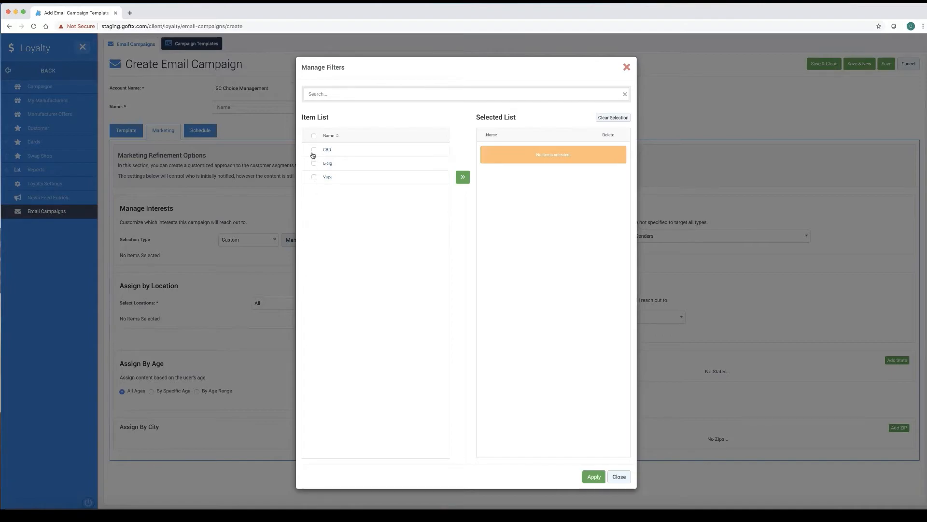
pyautogui.click(313, 152)
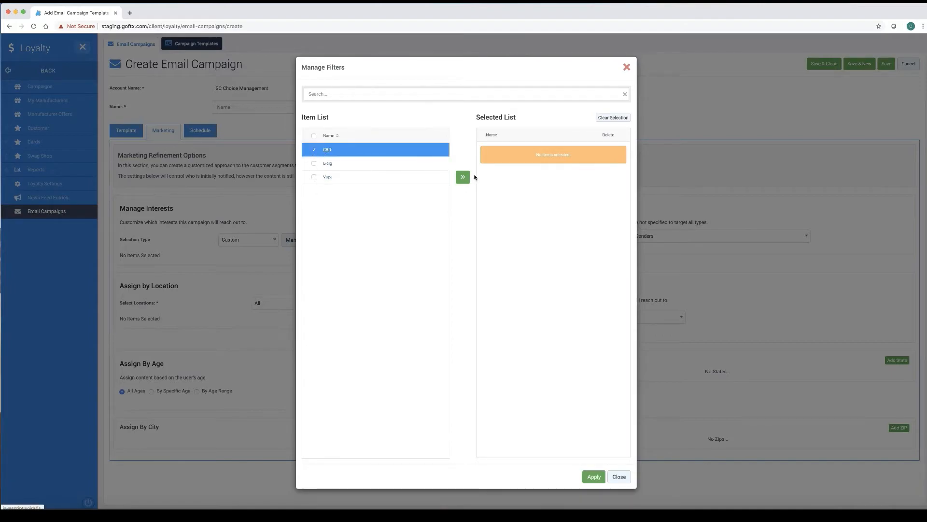
pyautogui.click(462, 176)
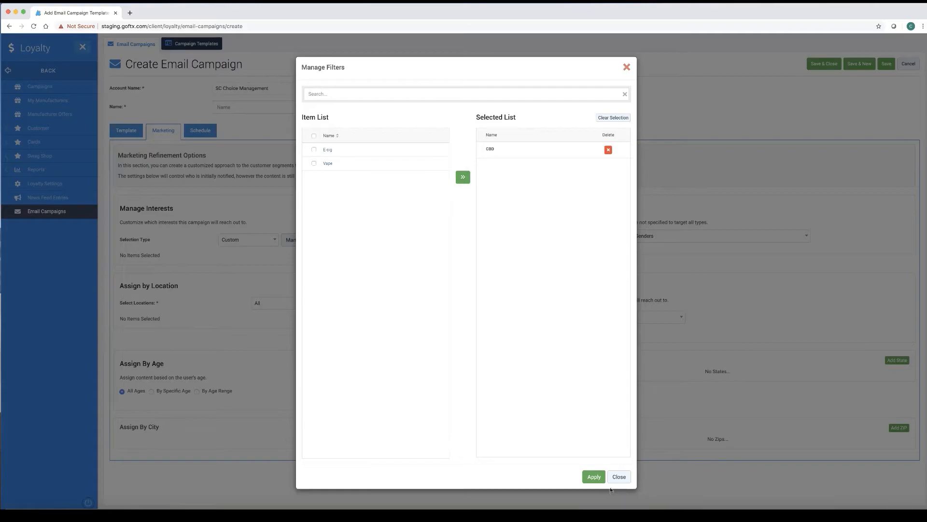
pyautogui.click(594, 477)
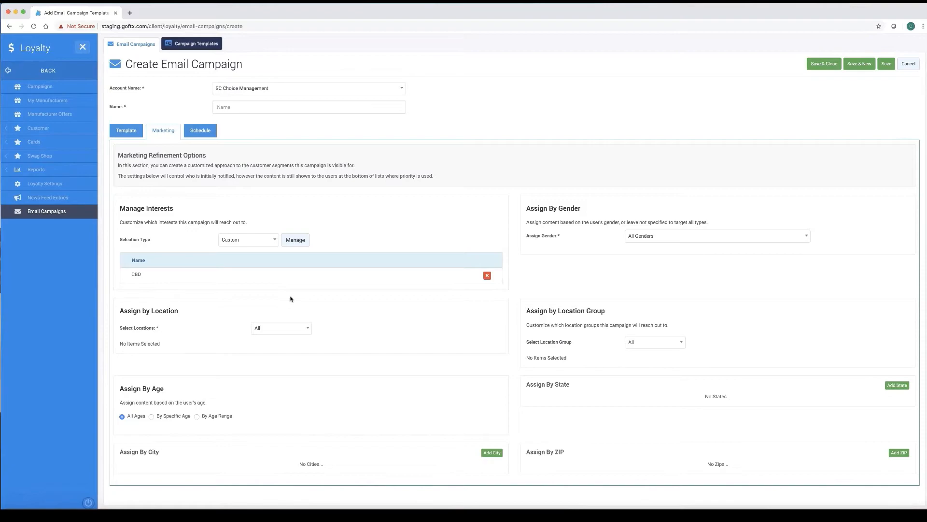
# - Switch the location assignment to Custom and add stores 1 Oneonta, 2 Middletown and 3 Cobleskill to the selected list
pyautogui.click(255, 333)
pyautogui.click(256, 330)
pyautogui.click(271, 328)
pyautogui.click(271, 369)
pyautogui.click(341, 334)
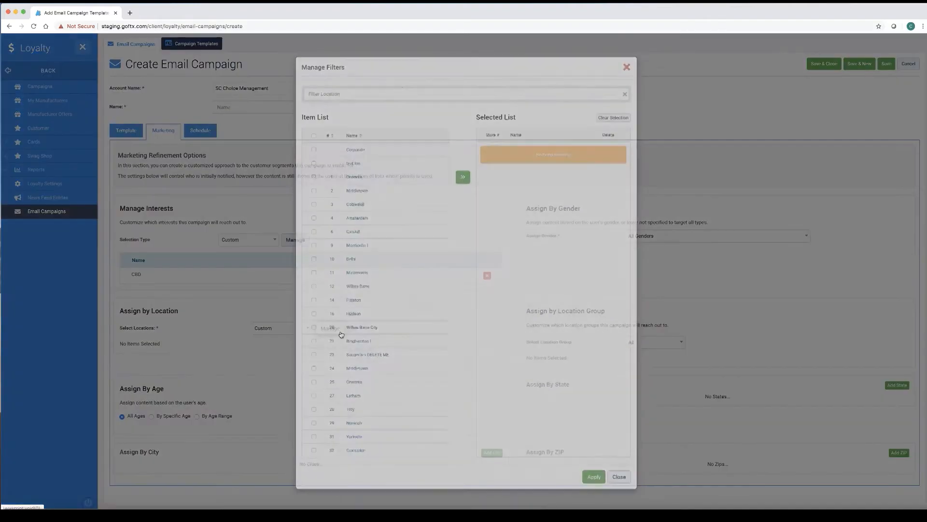
pyautogui.click(312, 182)
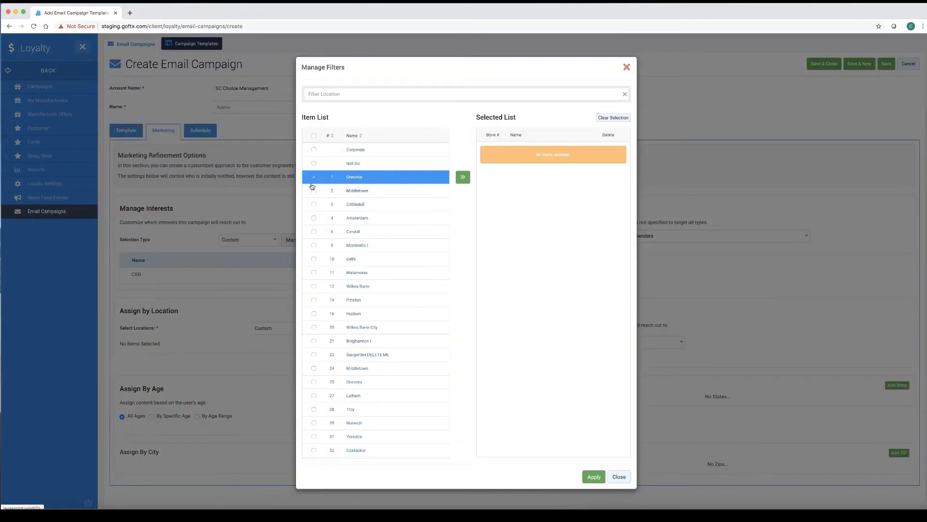
pyautogui.click(313, 191)
pyautogui.click(313, 204)
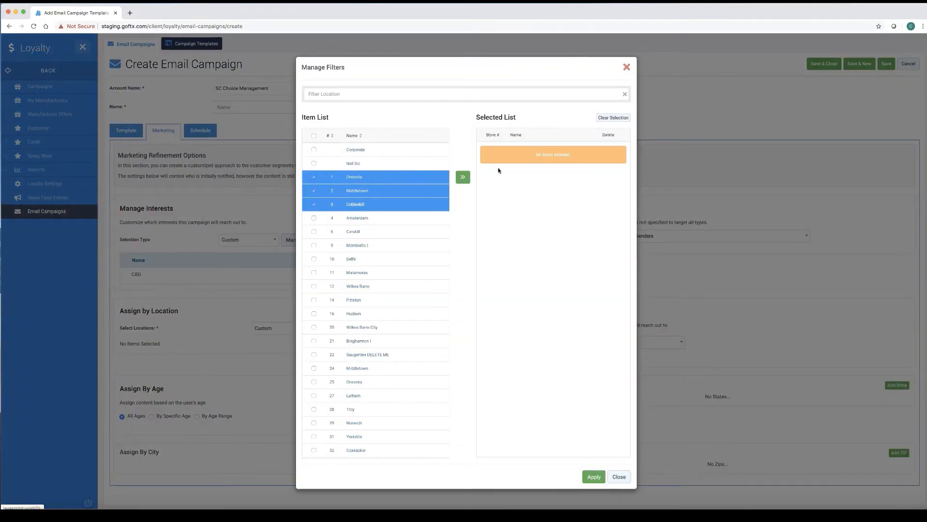
pyautogui.click(463, 177)
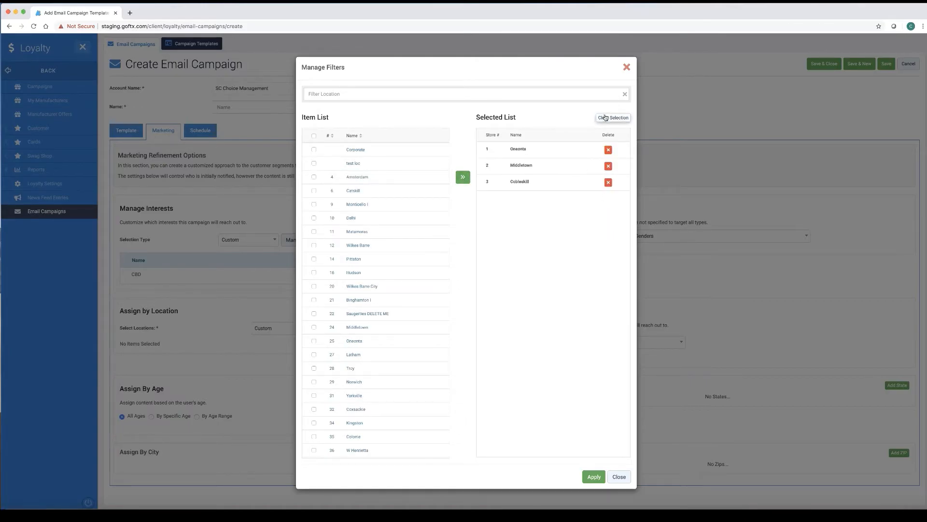
# - Clear all selected stores from the location filter and set the location assignment back to All
pyautogui.click(613, 118)
pyautogui.click(460, 317)
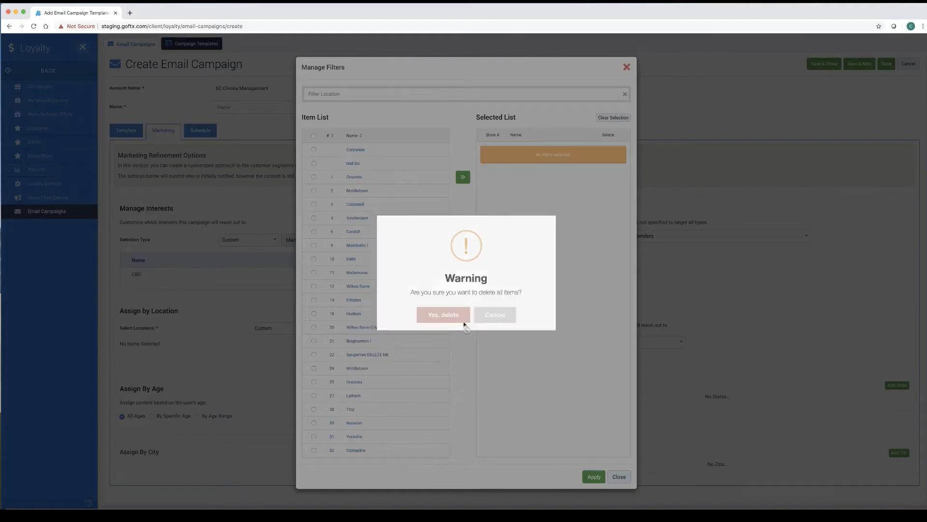
pyautogui.click(612, 473)
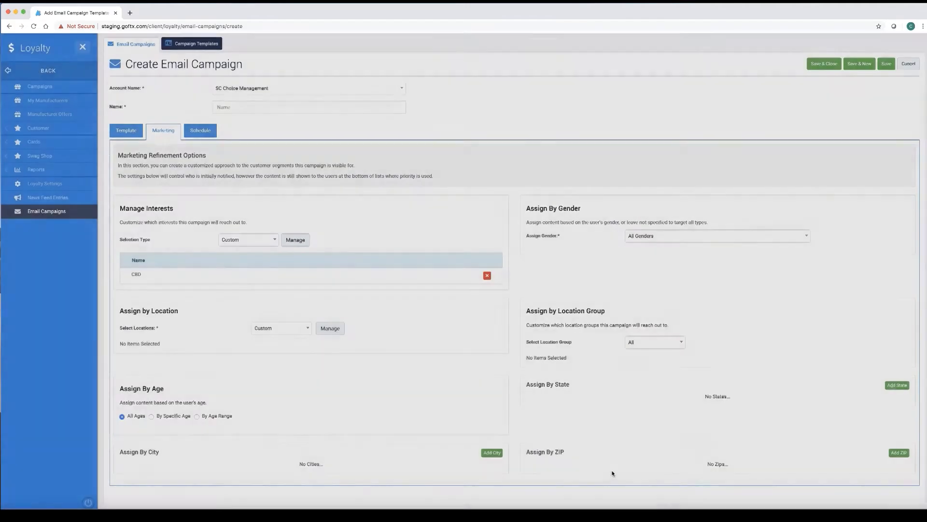
pyautogui.click(306, 328)
pyautogui.click(284, 353)
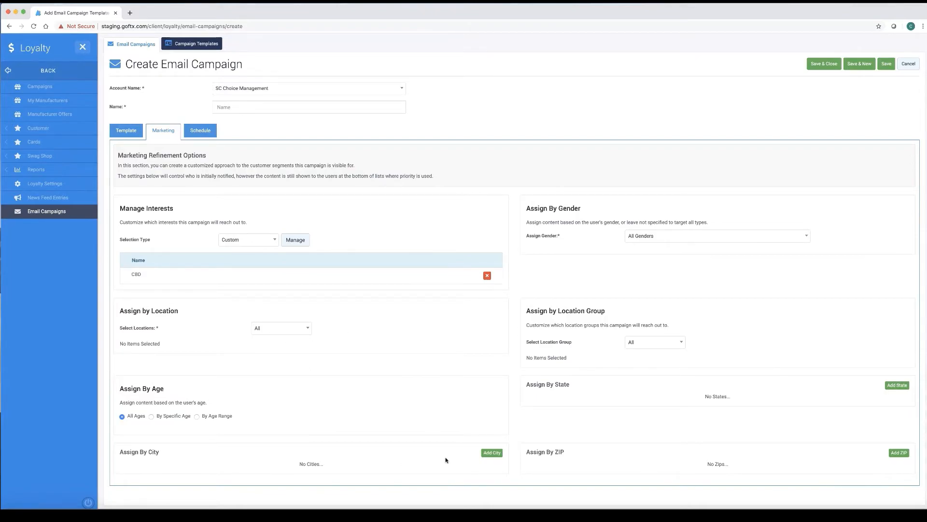
# - Assign the campaign by age range with a minimum age of 21
pyautogui.click(198, 416)
pyautogui.click(226, 436)
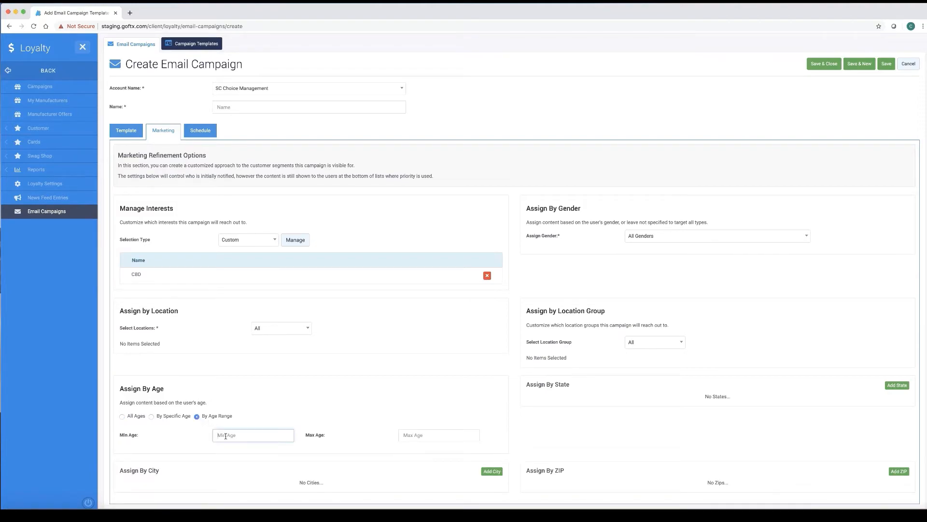
pyautogui.write('21')
pyautogui.click(269, 479)
# - Check the available gender and location group options, keeping All Genders and All selected
pyautogui.click(631, 236)
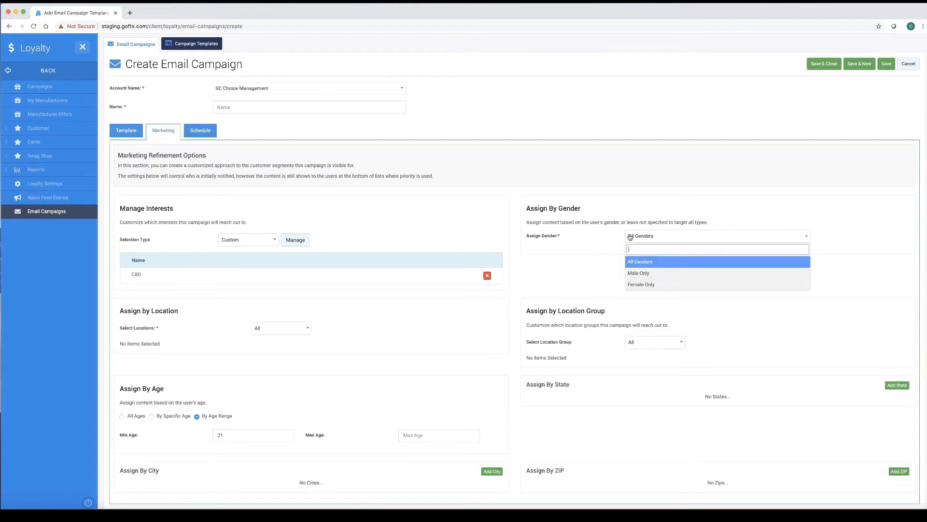
pyautogui.click(647, 262)
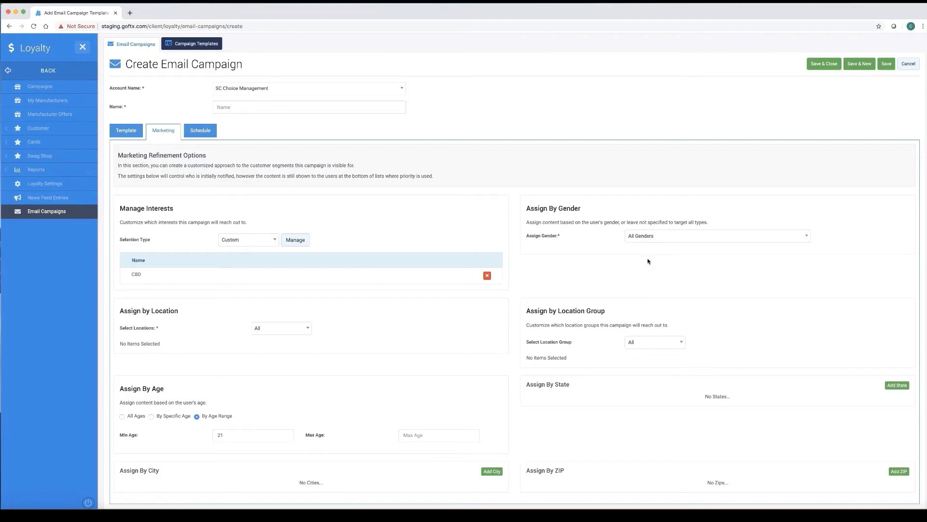
pyautogui.click(640, 344)
pyautogui.click(641, 345)
# - Add a state entry to the state assignment, look through its list of states, and remove the entry
pyautogui.scroll(-1, 643, 352)
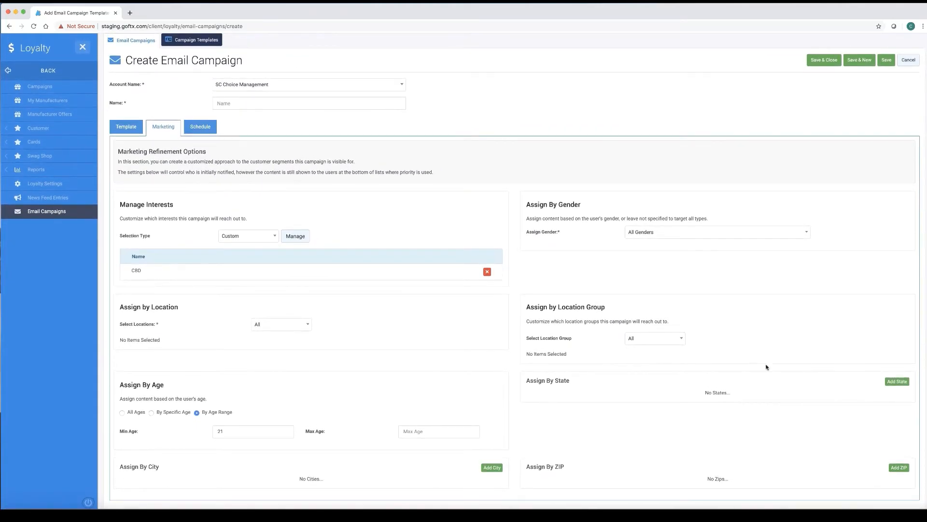
pyautogui.click(897, 382)
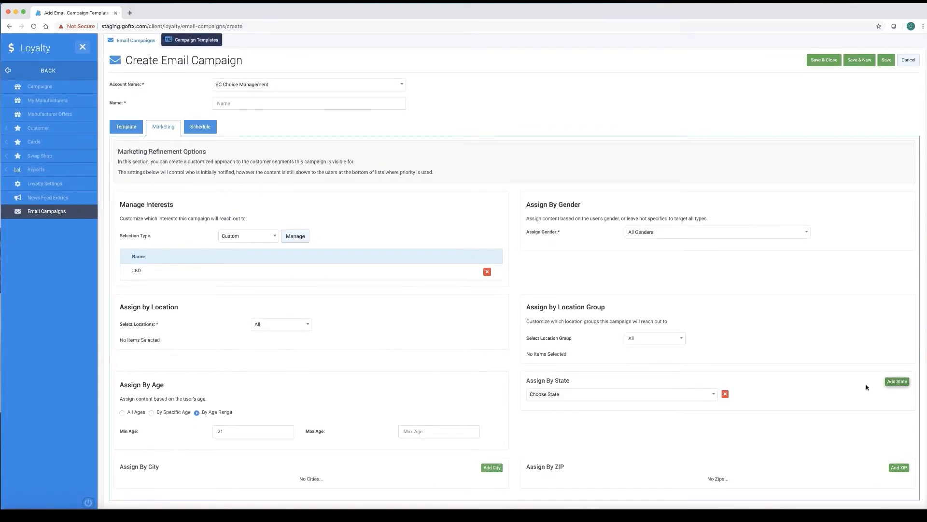
pyautogui.click(583, 395)
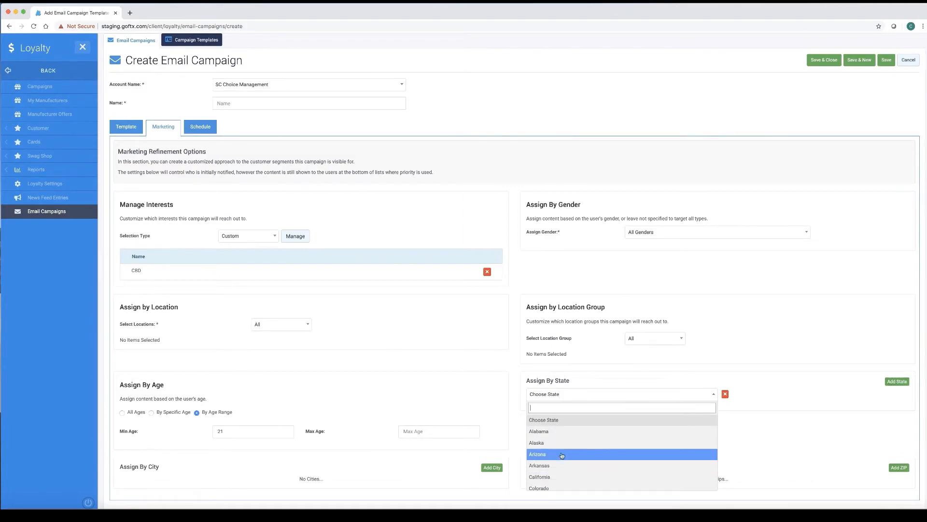
pyautogui.click(725, 393)
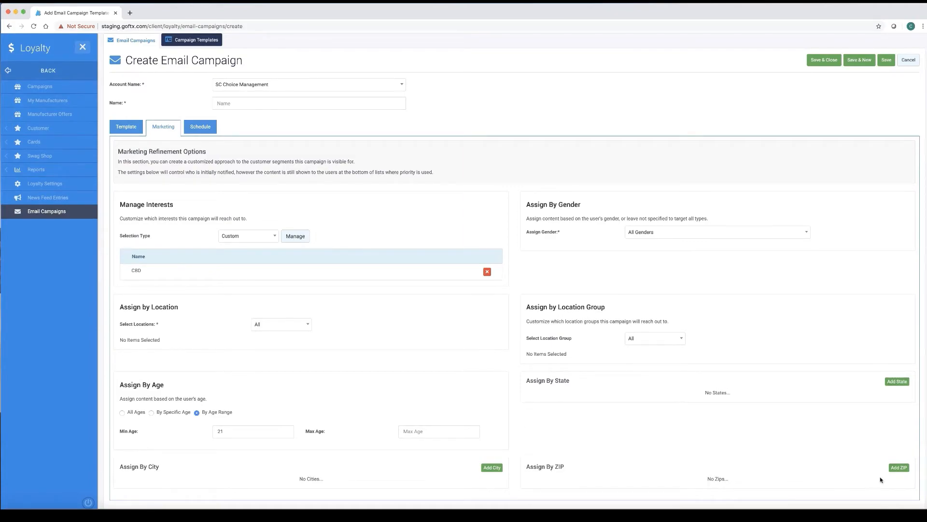
# - Add a ZIP code entry to the ZIP assignment, try its input field, and remove the entry
pyautogui.click(899, 467)
pyautogui.click(615, 483)
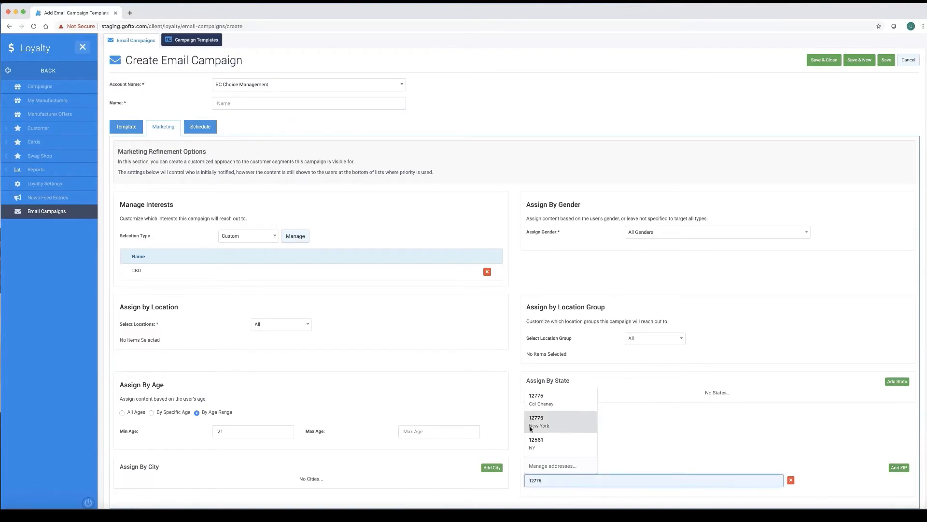
pyautogui.click(711, 451)
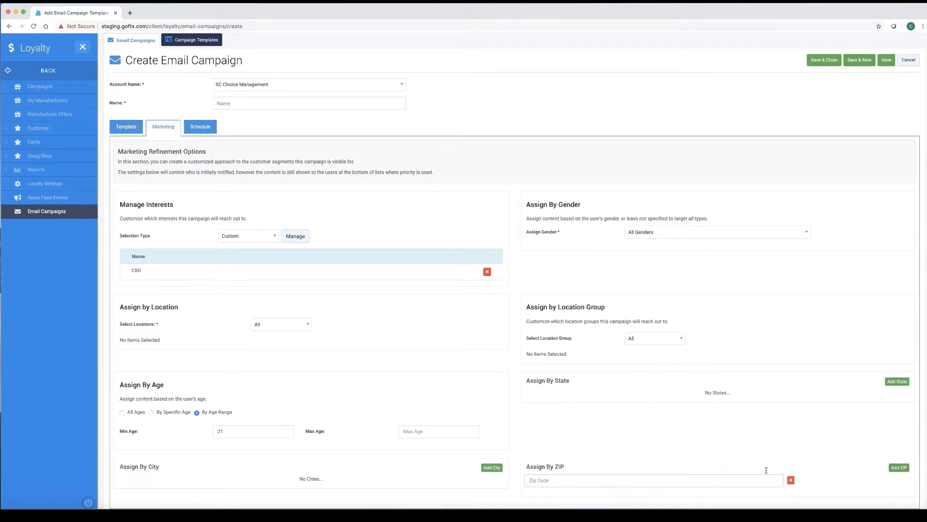
pyautogui.click(790, 480)
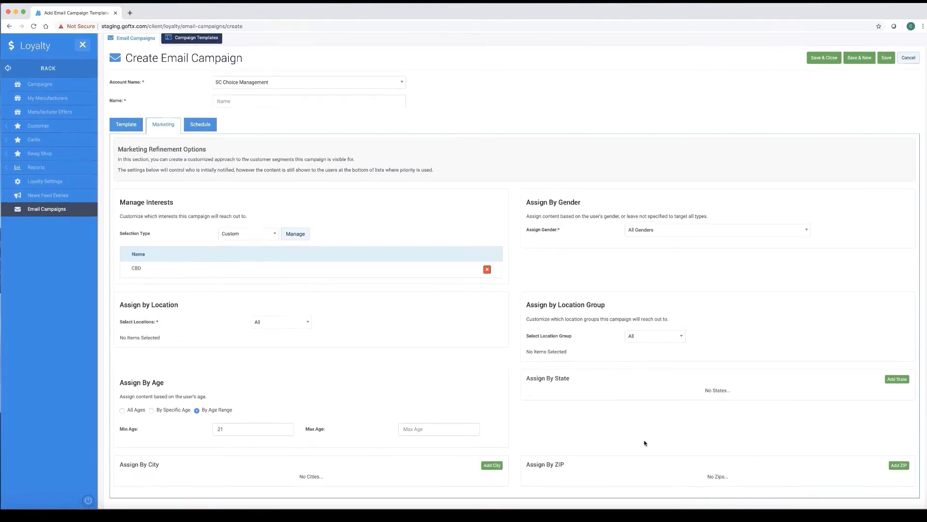
# - Schedule the email campaign for 01/30/2020 at 12:00 pm
pyautogui.click(215, 129)
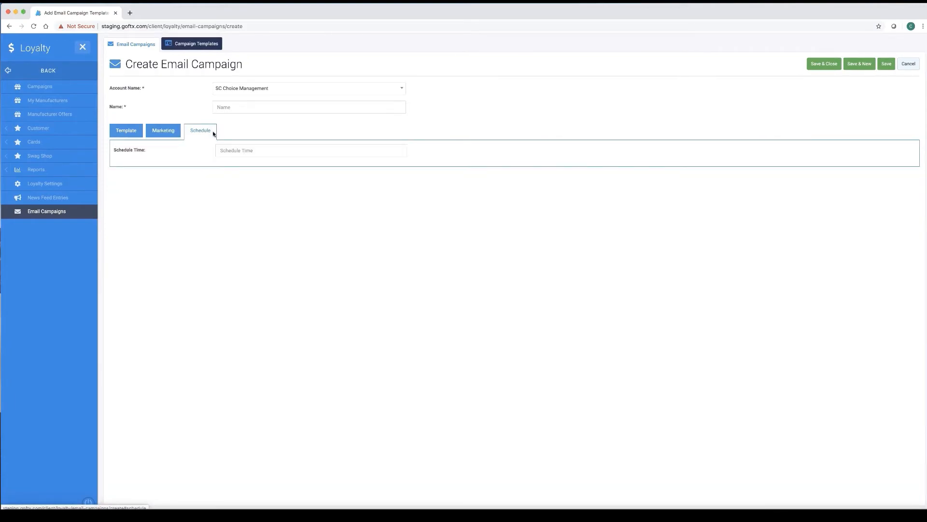
pyautogui.click(231, 150)
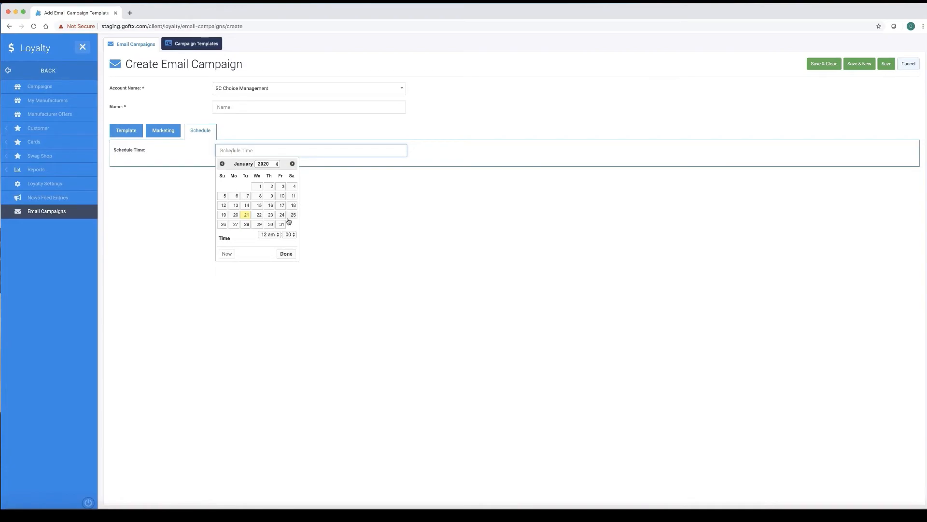
pyautogui.click(272, 225)
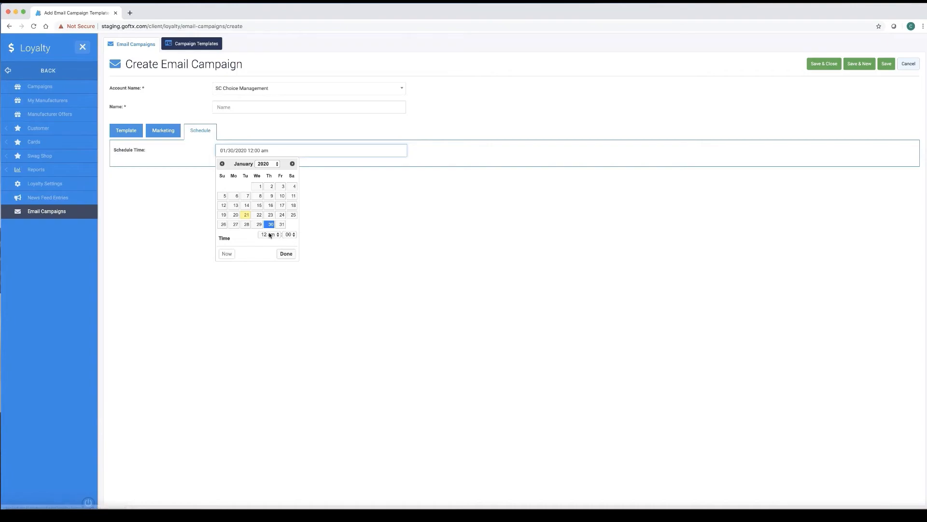
pyautogui.click(269, 234)
pyautogui.click(268, 319)
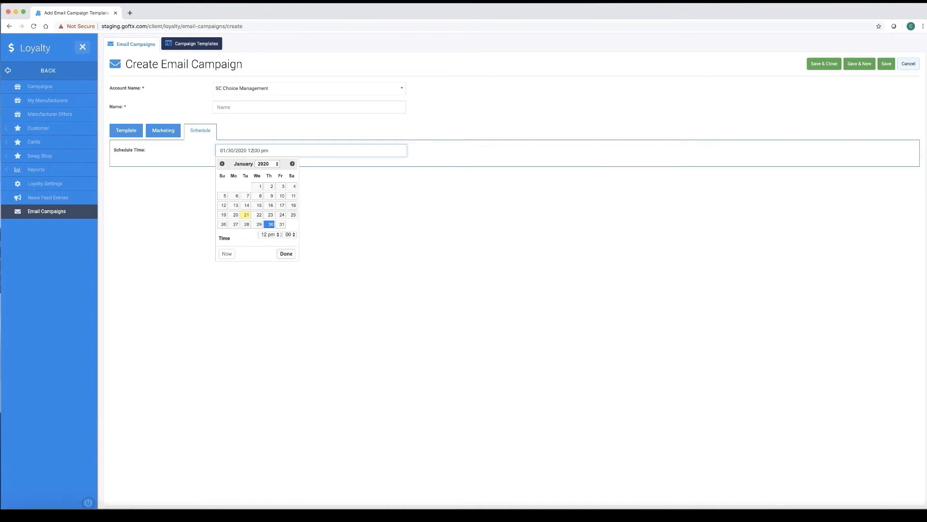
pyautogui.click(285, 253)
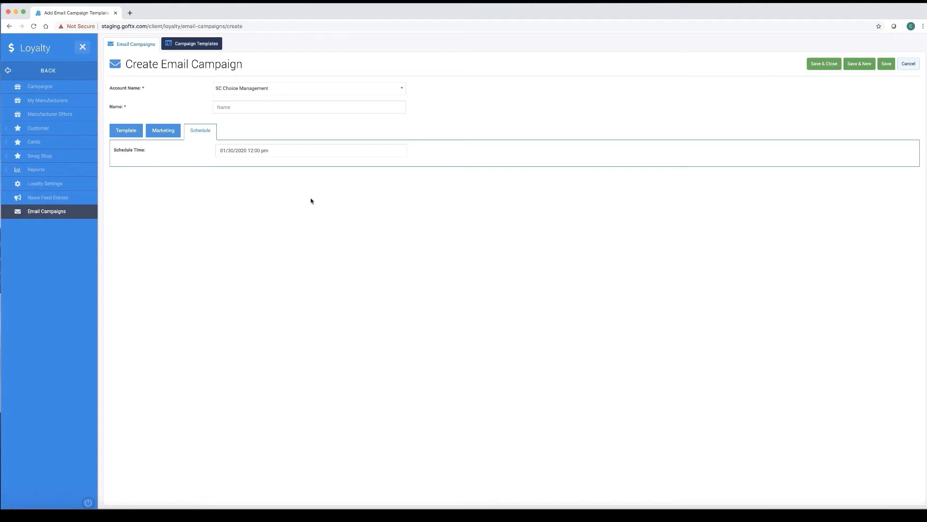
# - Name the campaign "CBD Product Drop - Happy Hemp", then save it and close the form
pyautogui.click(222, 108)
pyautogui.write('CBD Produ')
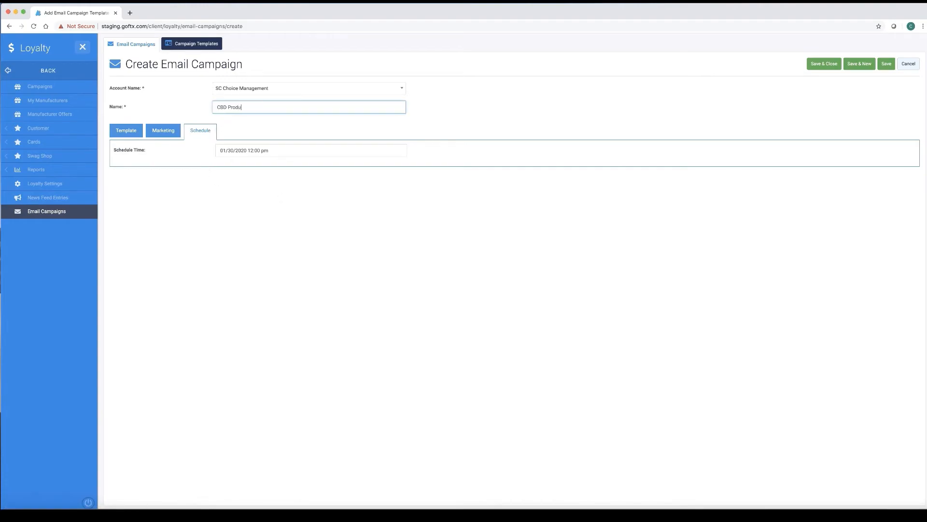
pyautogui.write('ct Drop - Happy Hemp')
pyautogui.click(827, 65)
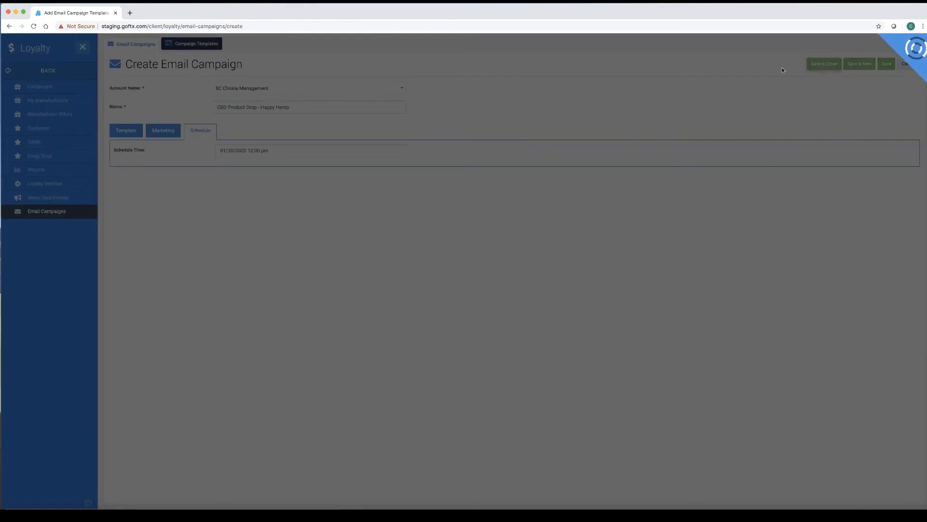